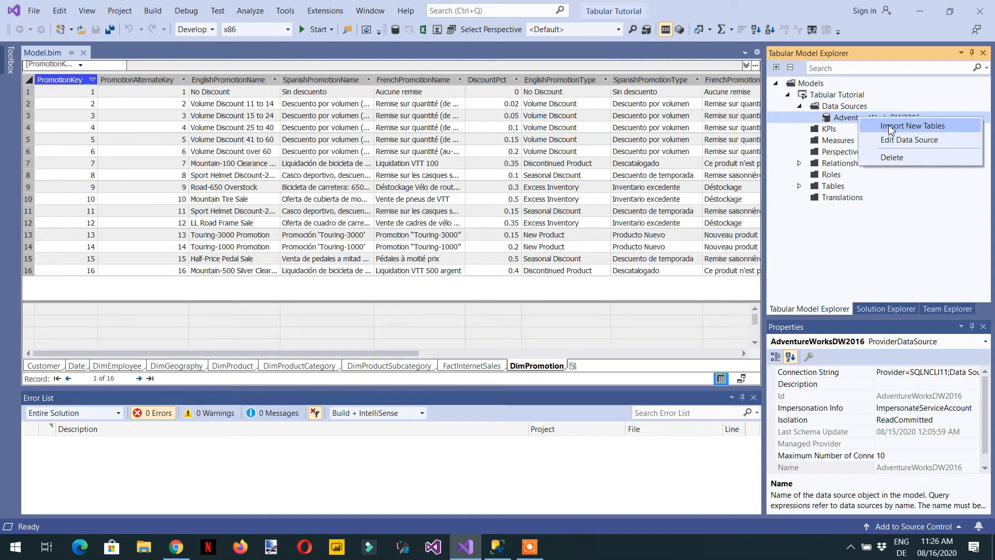
# Step: Start a new table import from the AdventureWorksDW2016 data source, specifying the data with a written SQL query
pyautogui.click(917, 131)
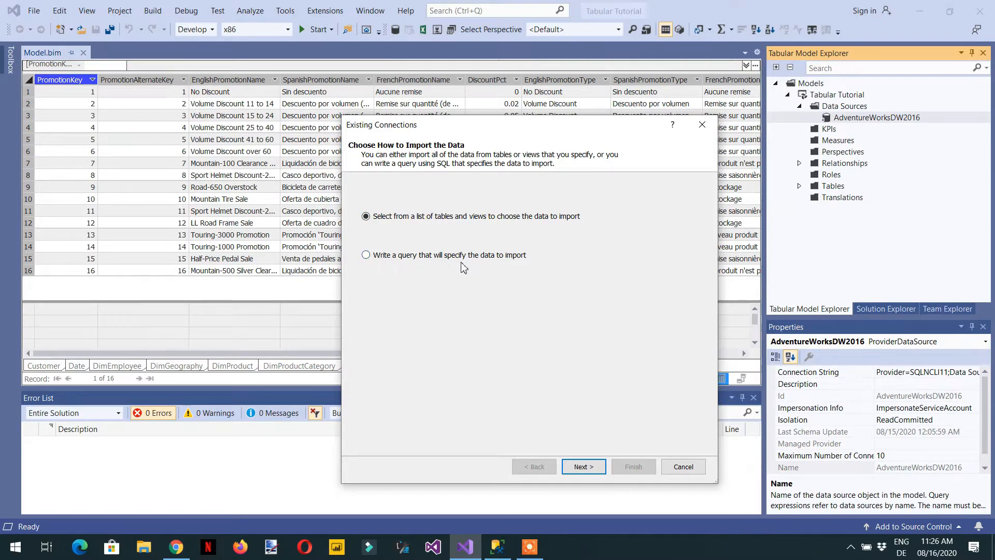
pyautogui.click(384, 257)
pyautogui.click(583, 466)
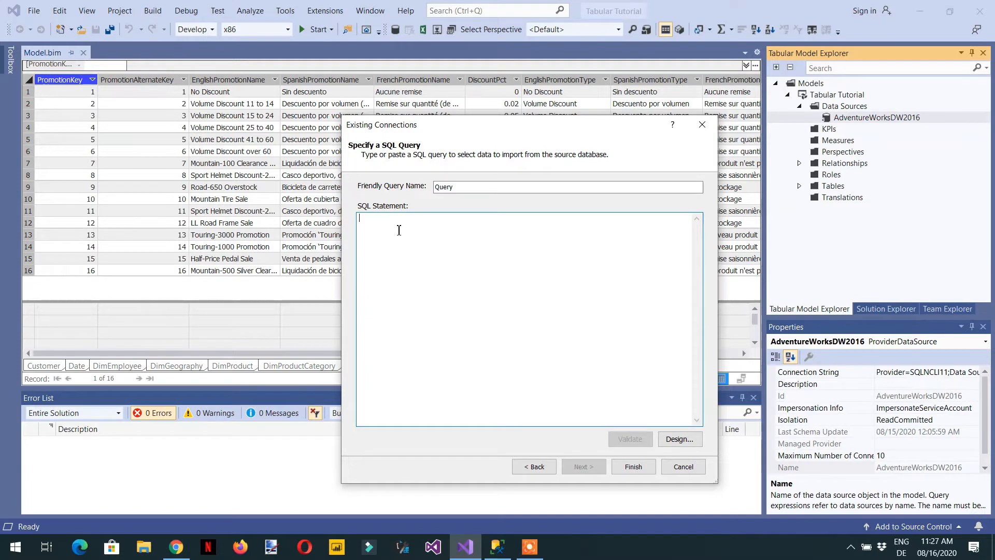
pyautogui.moveTo(462, 127); pyautogui.dragTo(417, 46)
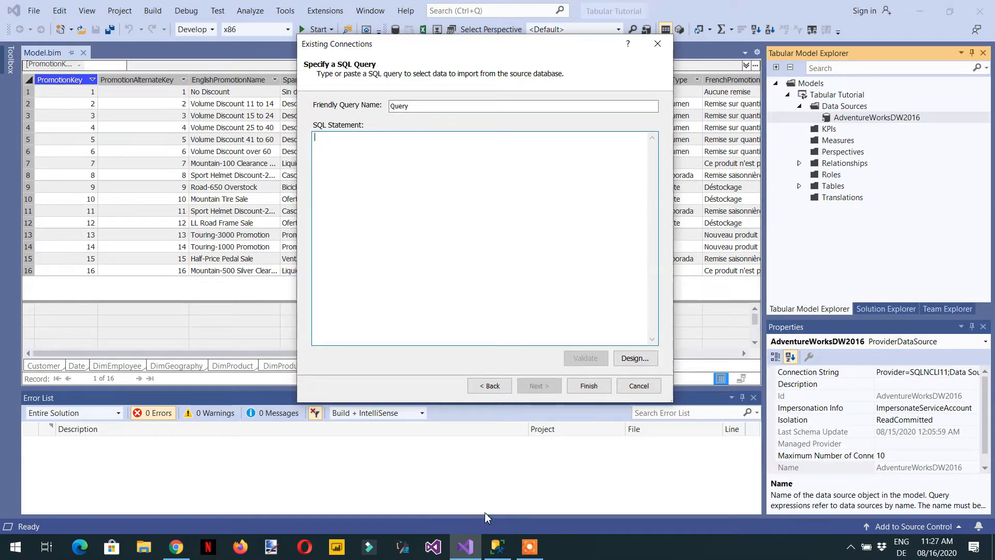
# Step: Switch to SQL Server Management Studio, insert the dbo.DimReseller table name into the empty query, and expand that table's columns
pyautogui.moveTo(502, 554)
pyautogui.click(501, 554)
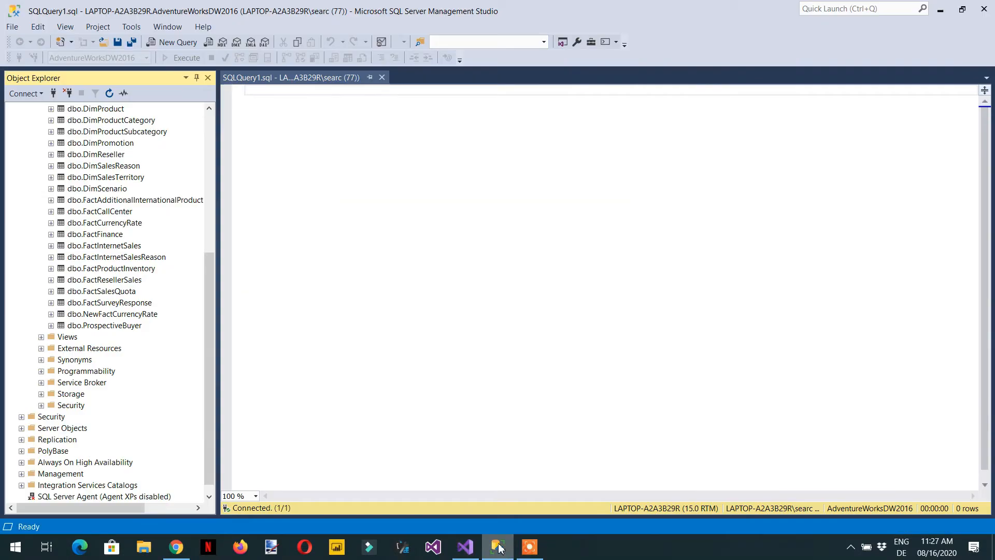
pyautogui.moveTo(213, 325); pyautogui.dragTo(218, 229)
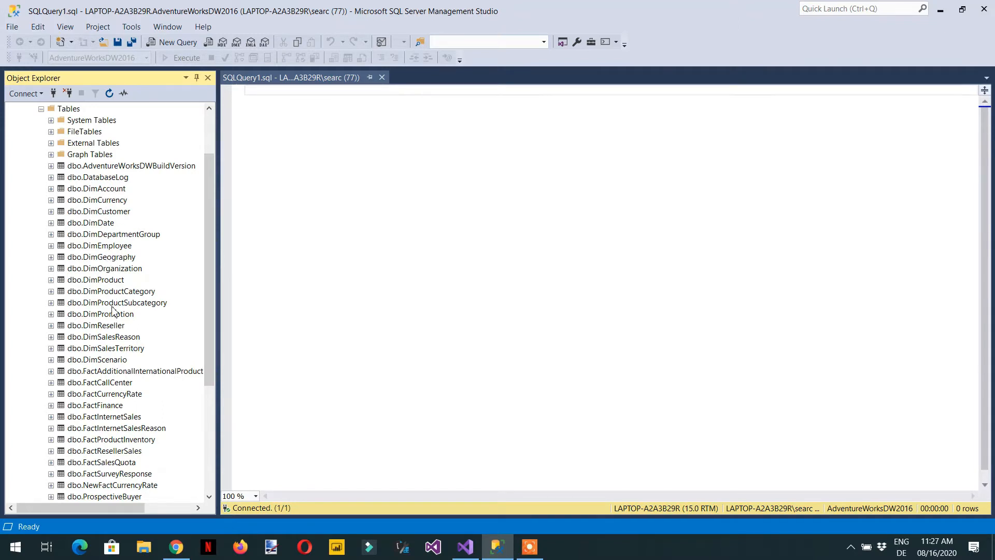
pyautogui.click(101, 328)
pyautogui.moveTo(101, 330); pyautogui.dragTo(422, 150)
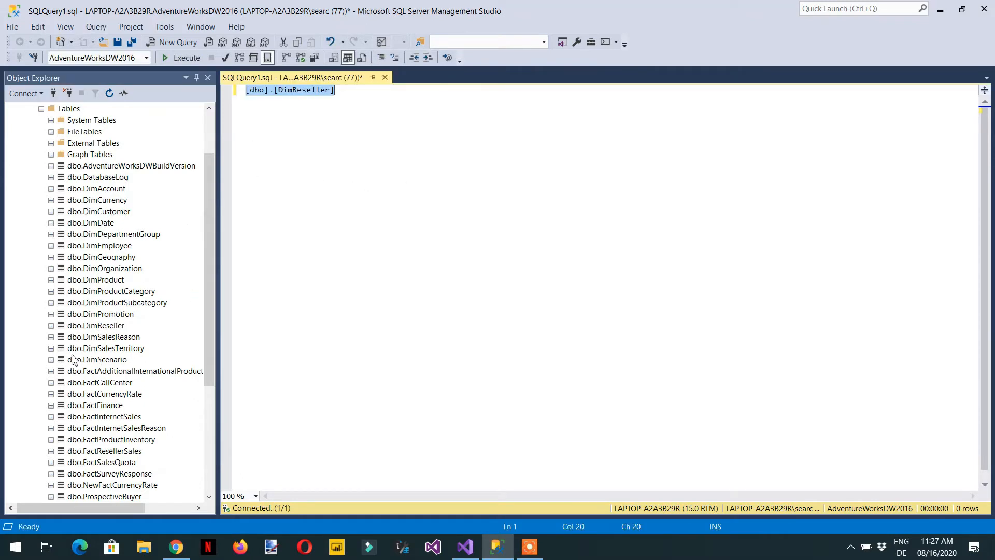
pyautogui.click(51, 326)
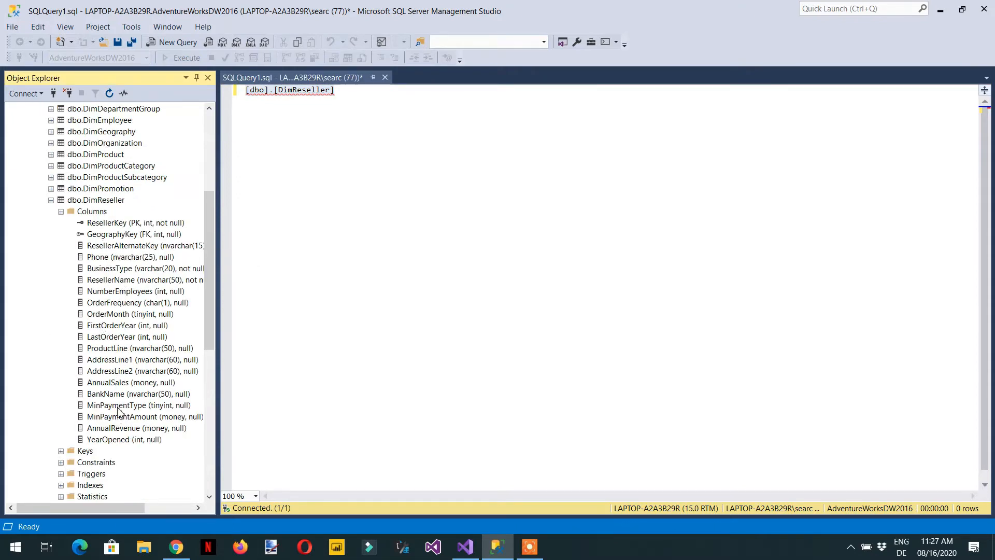
# Step: Write a Select ... From statement around [dbo].[DimReseller] with the columns ResellerKey, GeographyKey and ResellerName
pyautogui.click(248, 98)
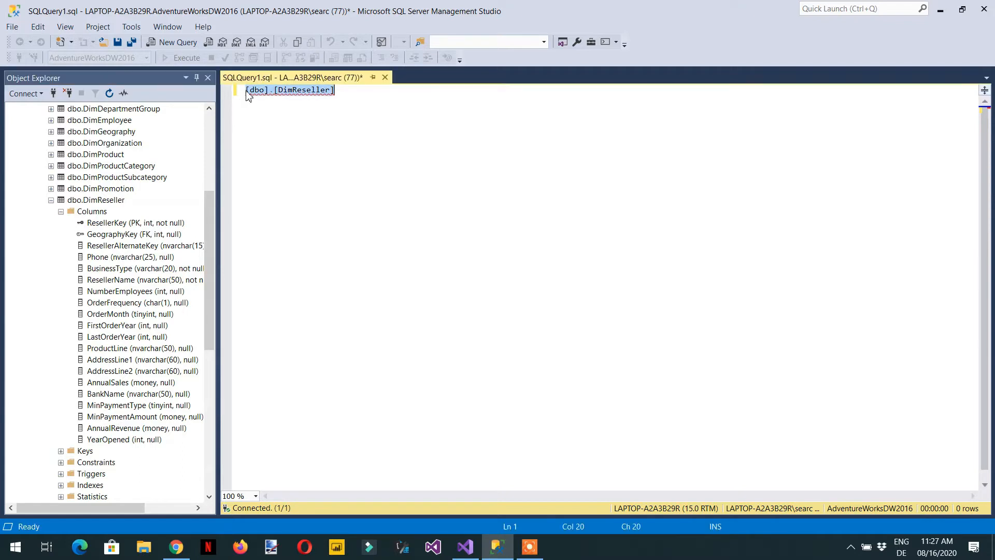
pyautogui.press('Left')
pyautogui.write('Select')
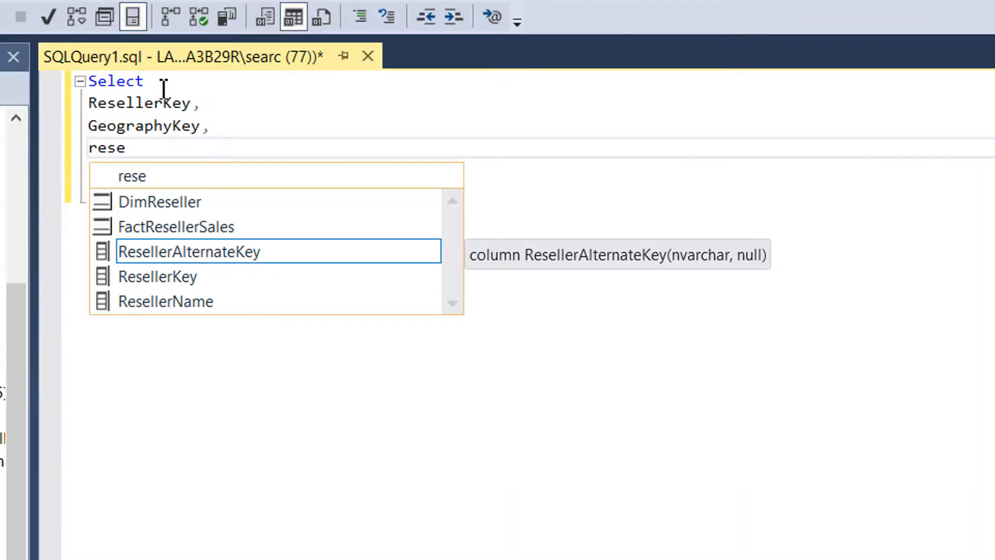
pyautogui.press('Down')
pyautogui.press('Down')
pyautogui.press('Down')
pyautogui.press('Tab')
pyautogui.write(',')
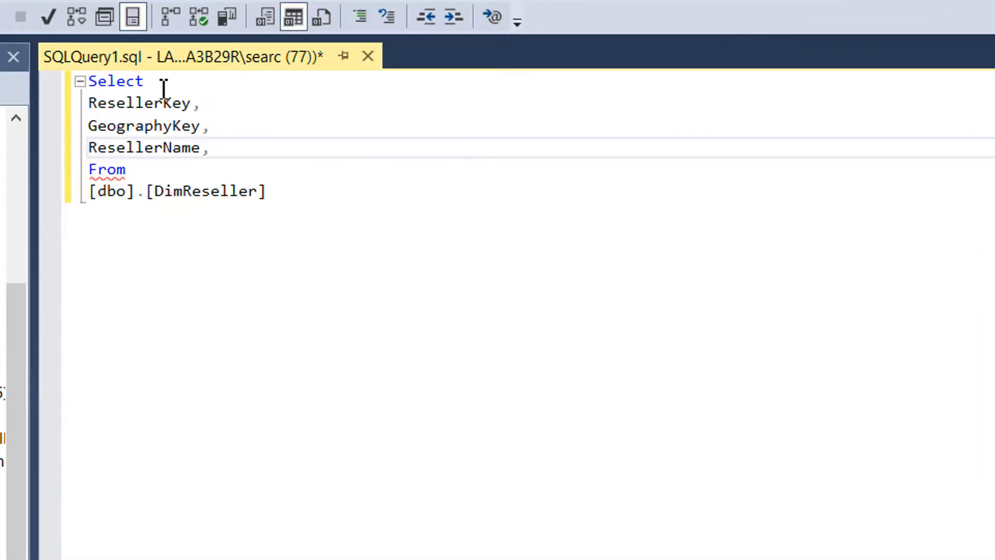
# Step: Add the columns OrderMonth, BankName and BusinessType to the Select list before From
pyautogui.press('Return')
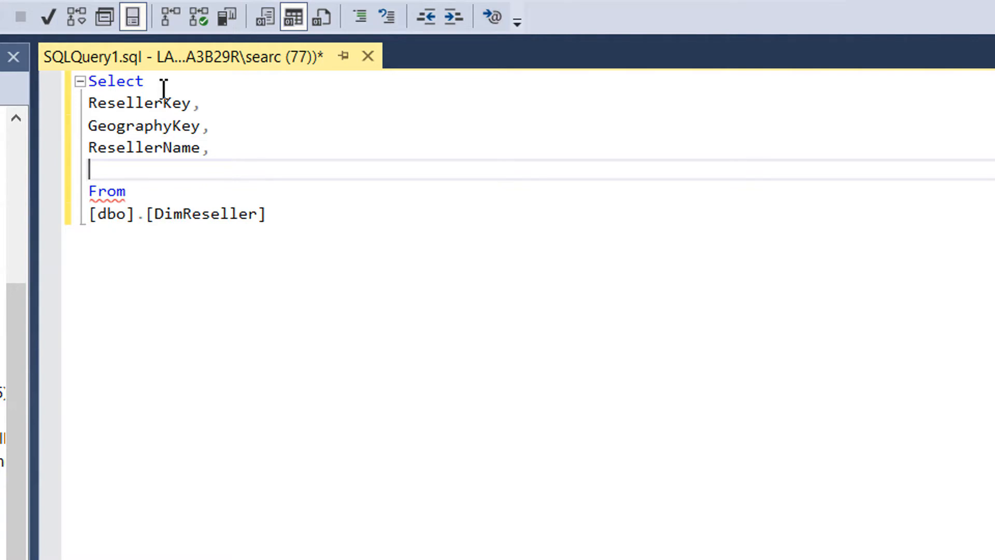
pyautogui.write('order')
pyautogui.press('Down')
pyautogui.press('Tab')
pyautogui.press('Return')
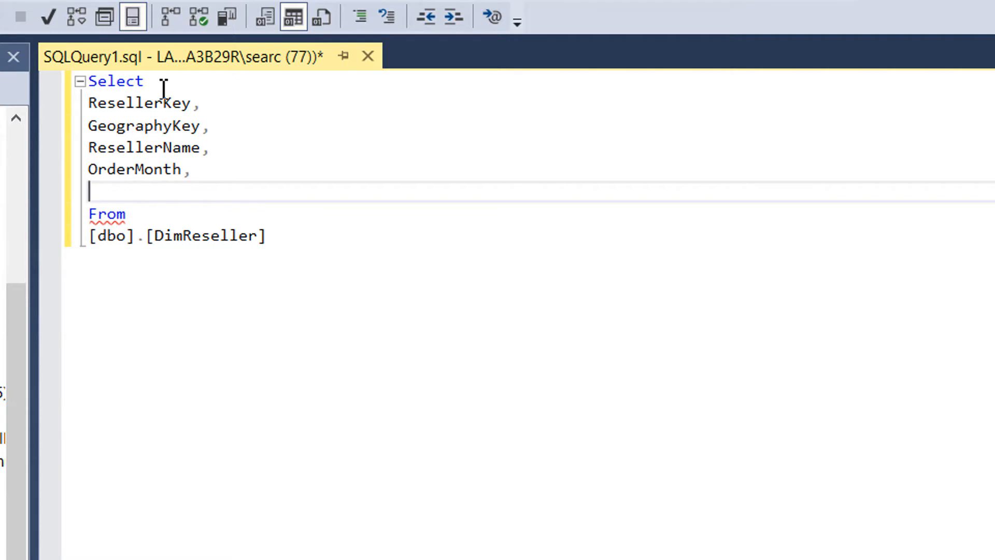
pyautogui.write('bank')
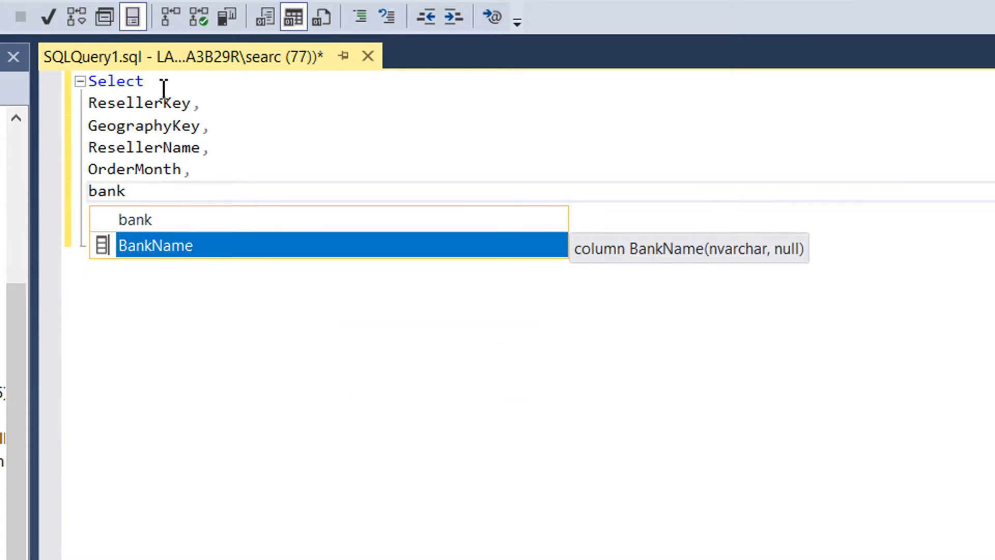
pyautogui.press('Tab')
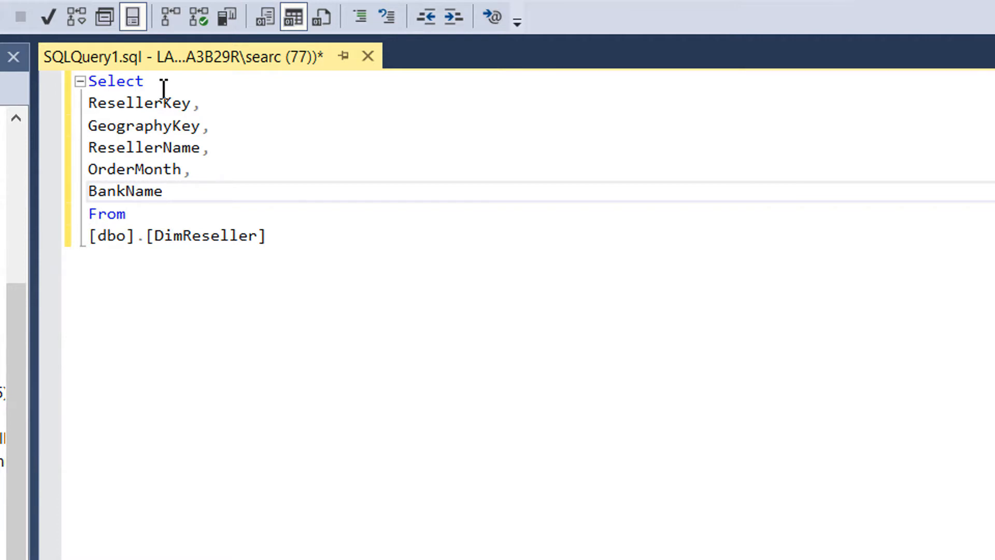
pyautogui.press('Return')
pyautogui.write('busi')
pyautogui.press('Tab')
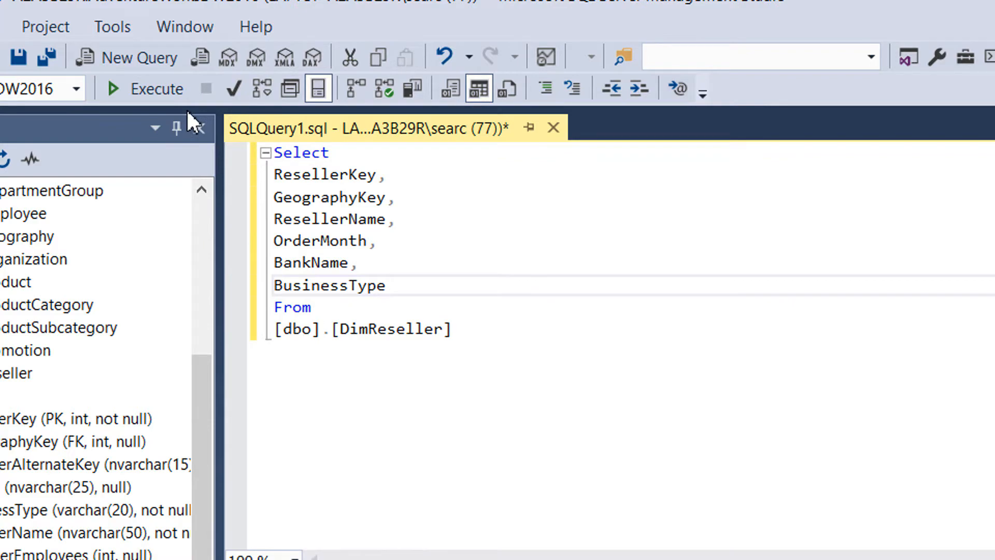
# Step: Execute the DimReseller query and copy its entire text
pyautogui.press('F5')
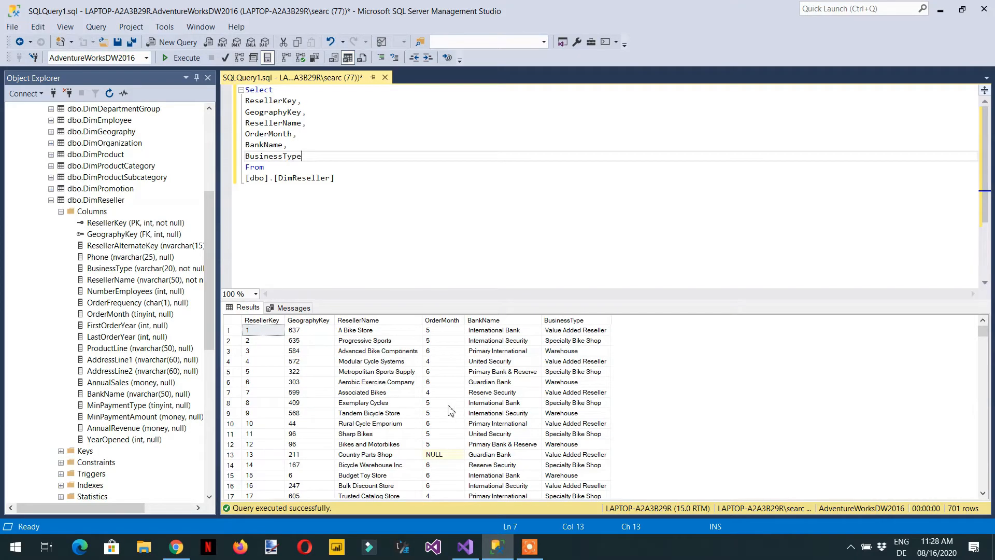
pyautogui.hotkey('ctrl', 'End')
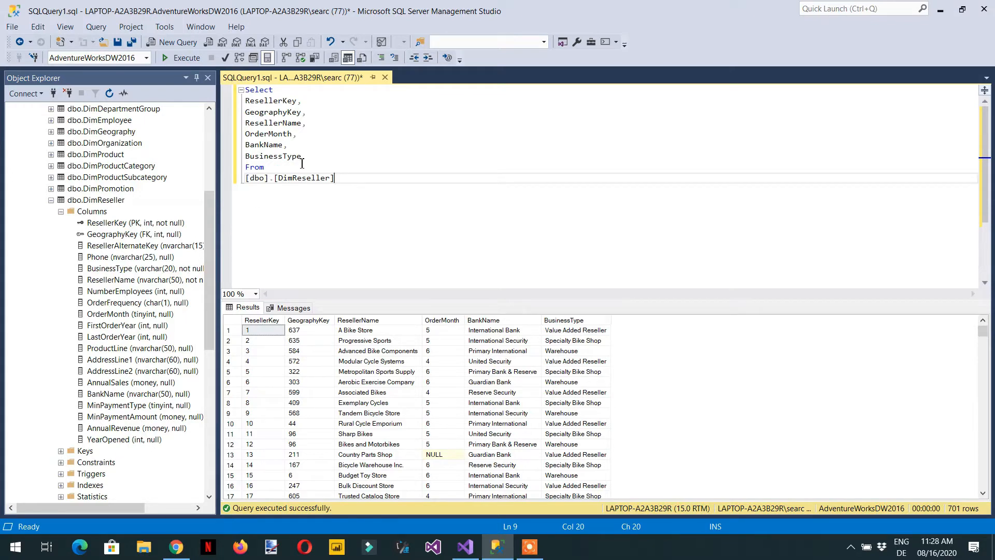
pyautogui.moveTo(308, 161); pyautogui.dragTo(249, 101)
pyautogui.moveTo(348, 179); pyautogui.dragTo(219, 67)
pyautogui.rightClick(272, 132)
pyautogui.click(308, 148)
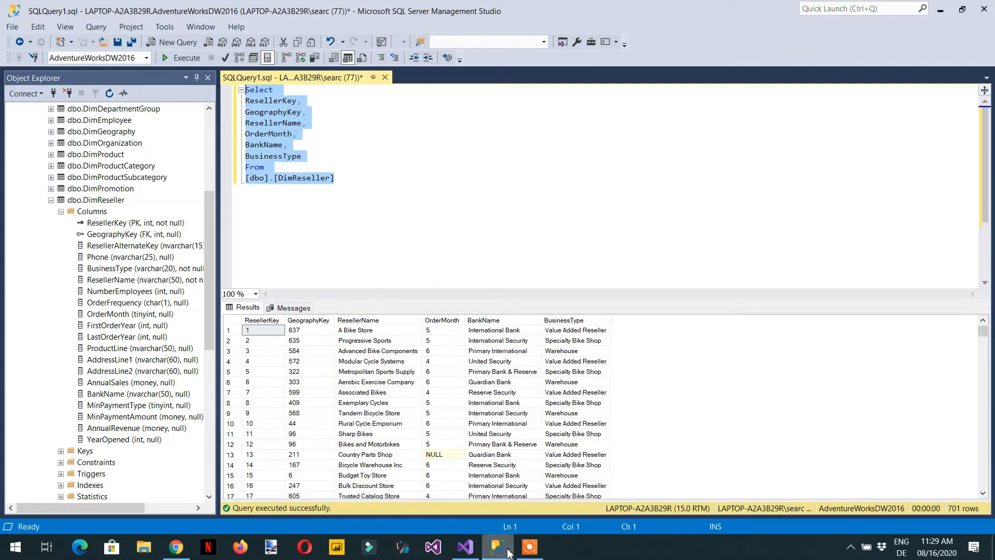
# Step: Switch back to Visual Studio and paste the copied DimReseller query as the import's SQL statement
pyautogui.click(466, 546)
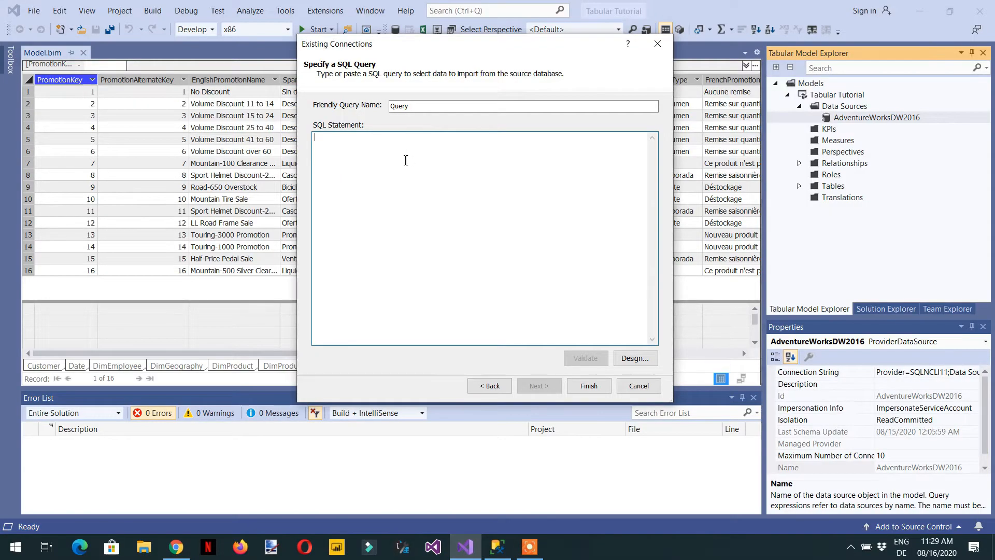
pyautogui.hotkey('ctrl', 'v')
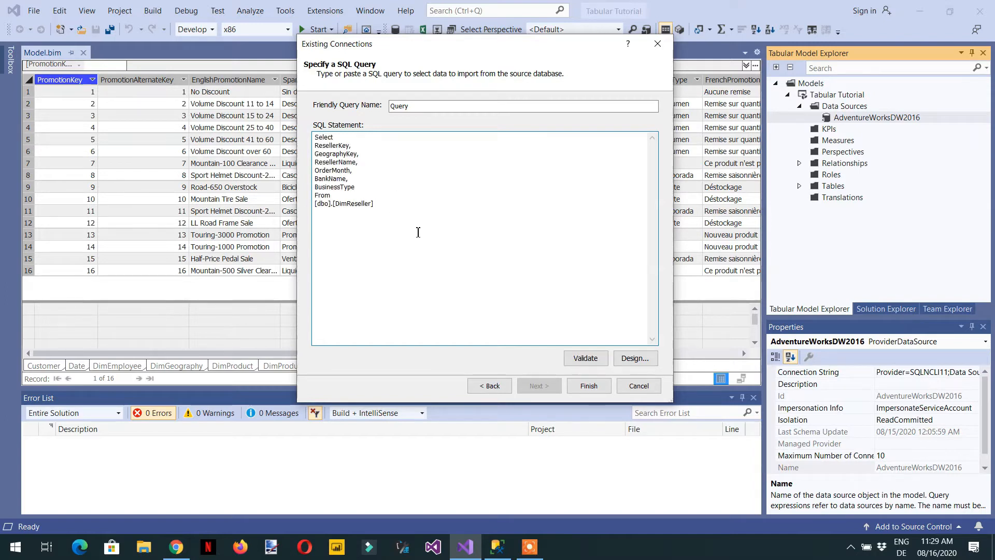
pyautogui.hotkey('ctrl', 'a')
pyautogui.press('Delete')
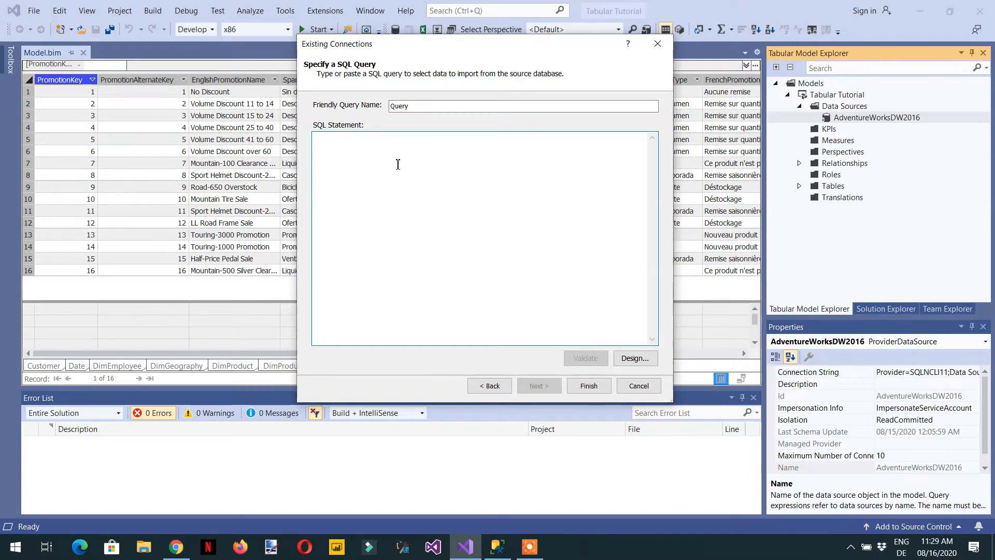
pyautogui.hotkey('ctrl', 'v')
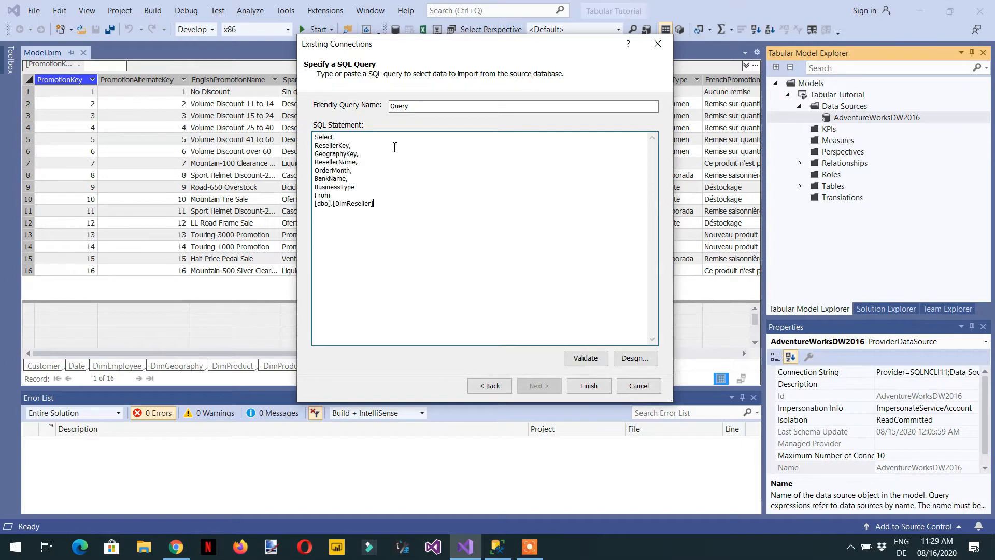
# Step: Import the query under the friendly name Reseller and select the new Reseller table in the model tree
pyautogui.doubleClick(437, 106)
pyautogui.write('Reseller')
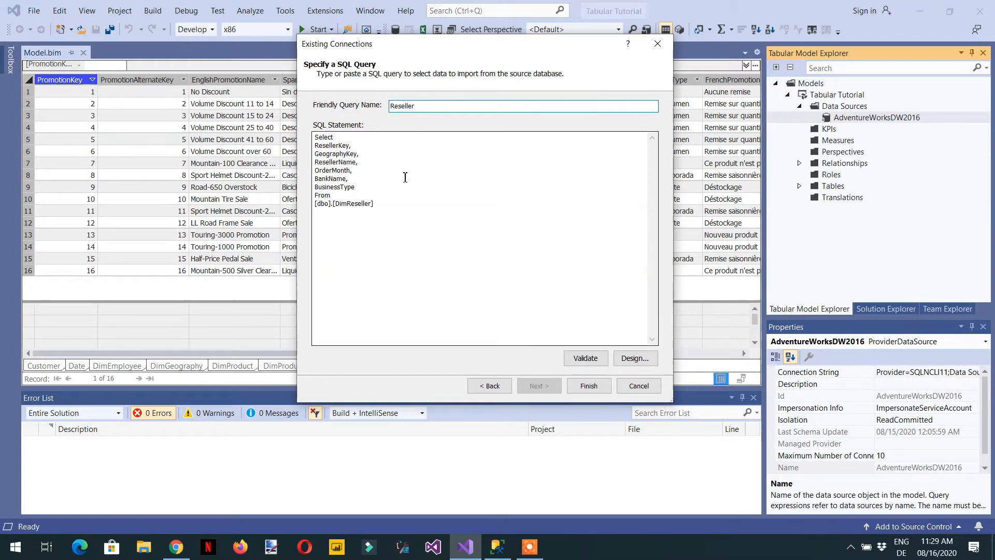
pyautogui.click(590, 388)
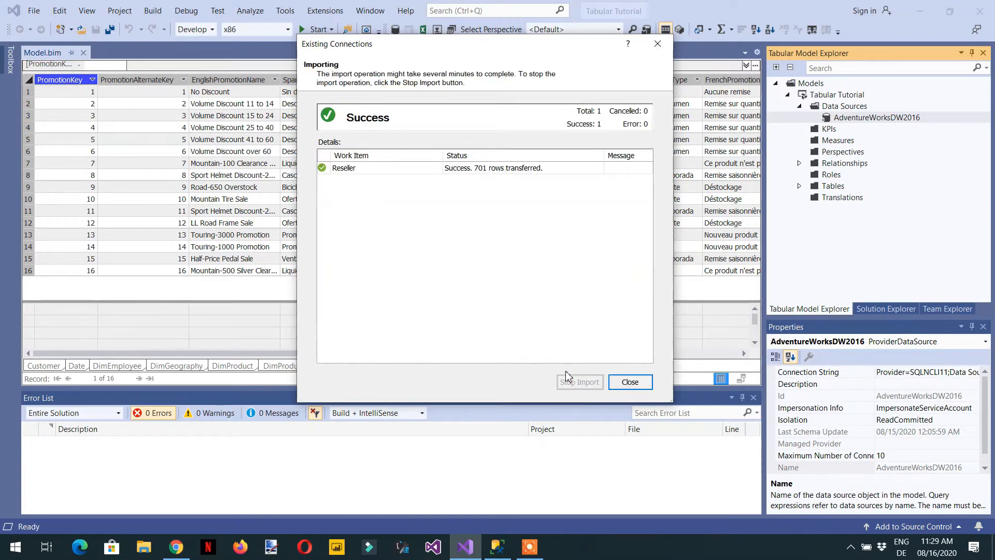
pyautogui.click(622, 383)
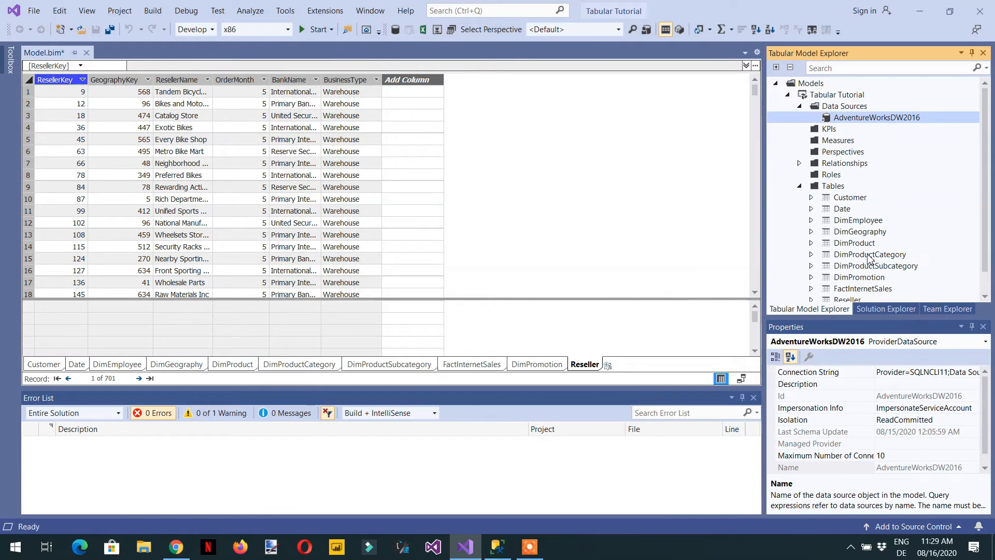
pyautogui.scroll(-1, 875, 257)
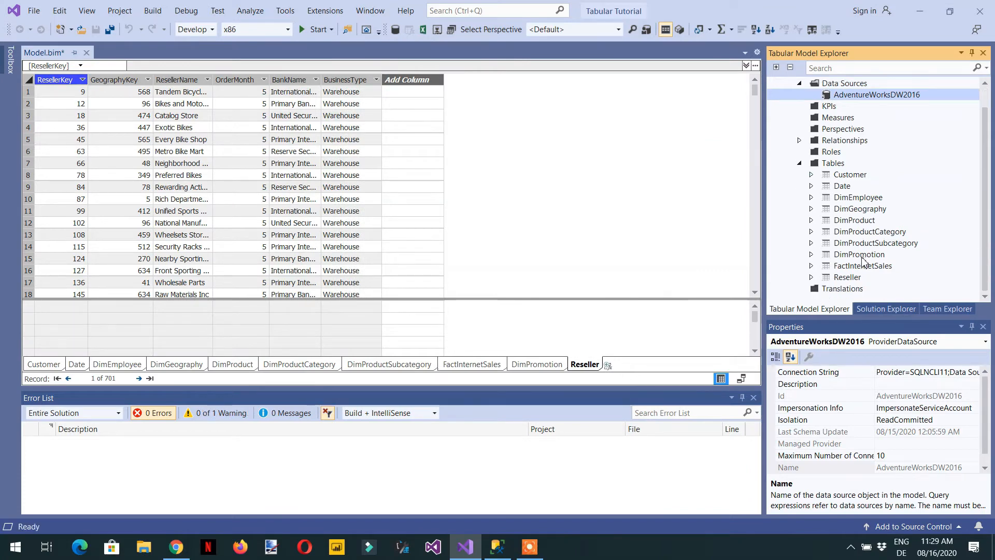
pyautogui.click(847, 278)
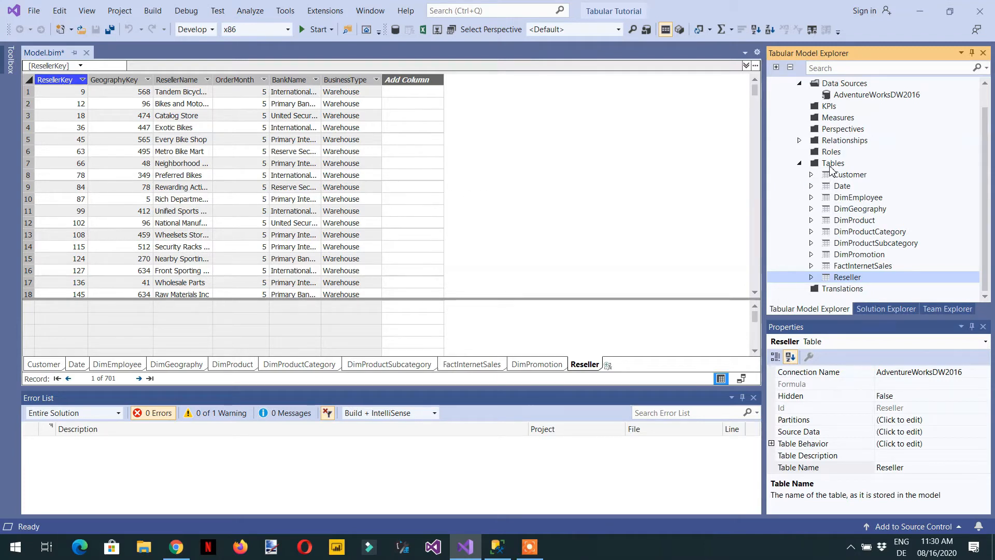
pyautogui.scroll(1, 841, 129)
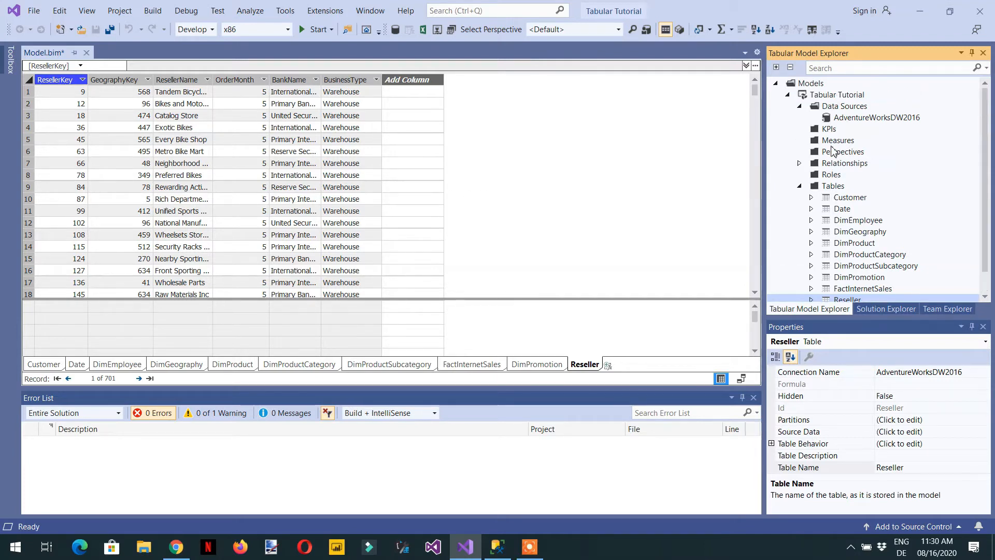
pyautogui.rightClick(862, 118)
pyautogui.click(886, 128)
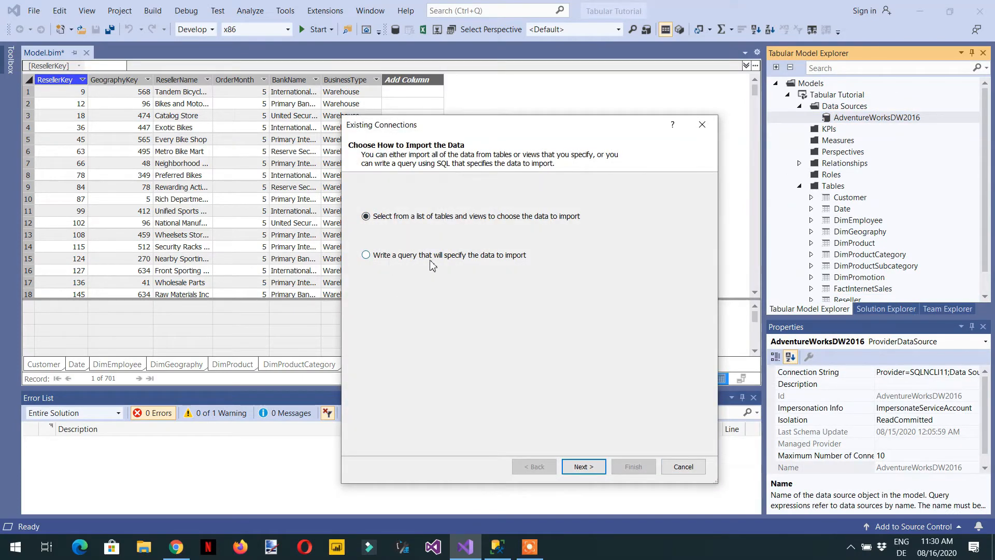
pyautogui.press('Escape')
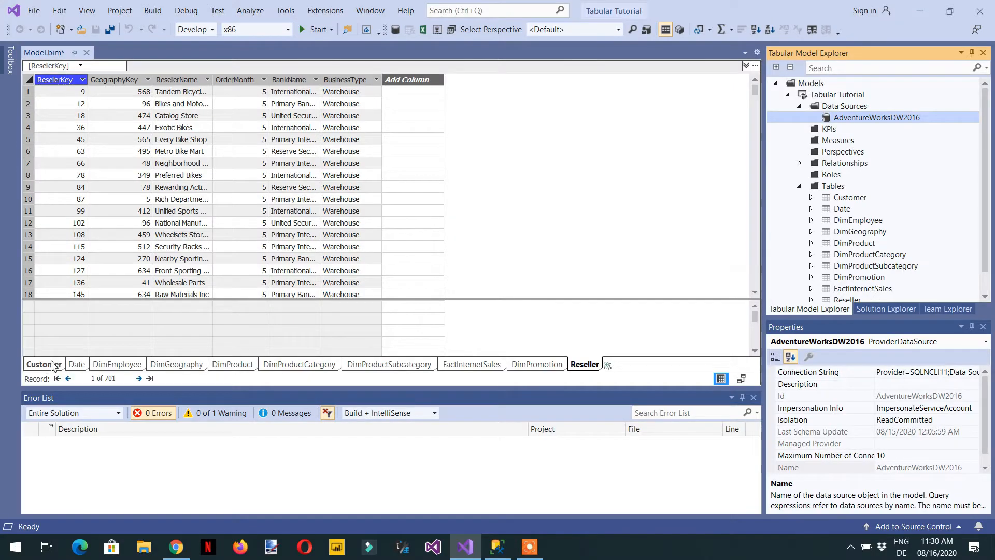
# Step: Look through the data of the Customer, Date, DimEmployee, DimProduct and Reseller tables, and show the model as a diagram
pyautogui.click(52, 365)
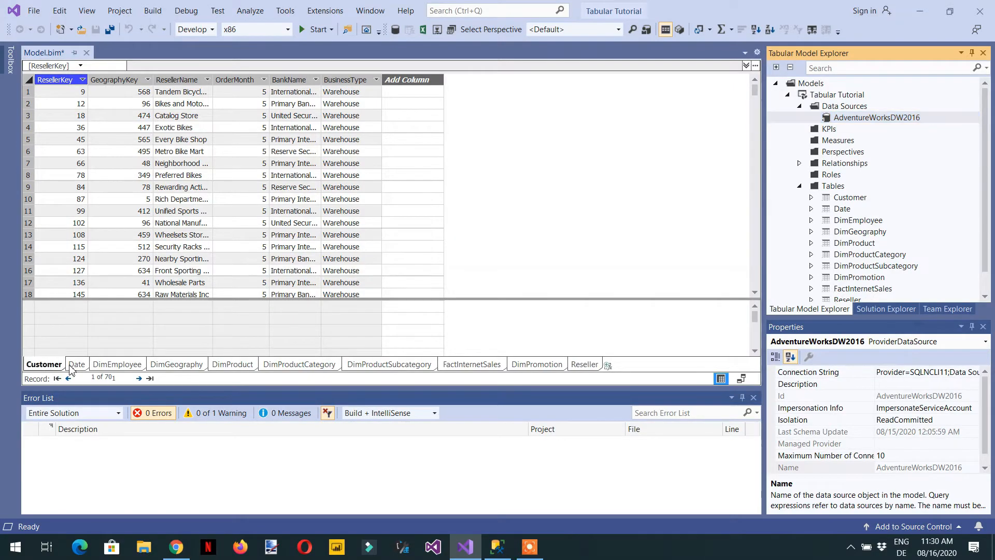
pyautogui.click(77, 364)
pyautogui.click(134, 366)
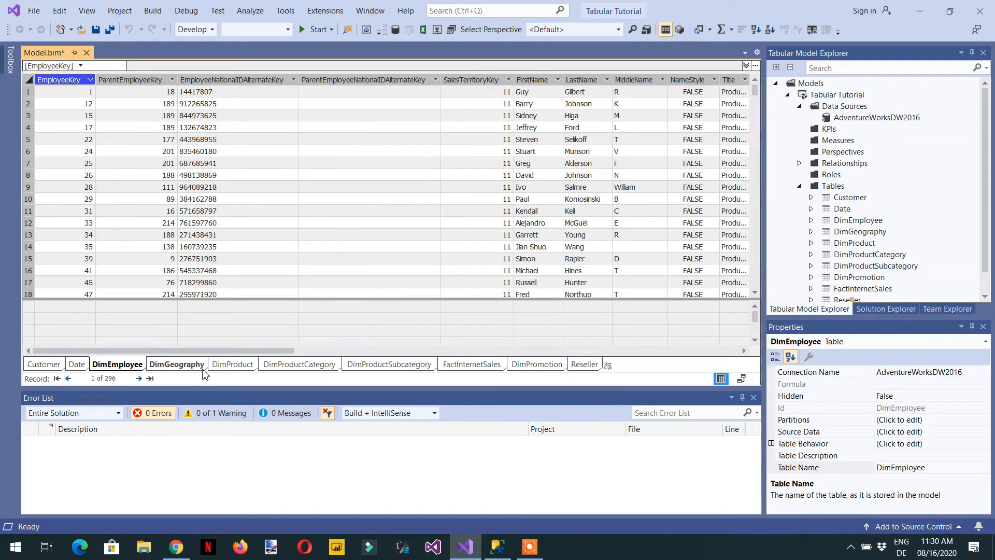
pyautogui.click(247, 369)
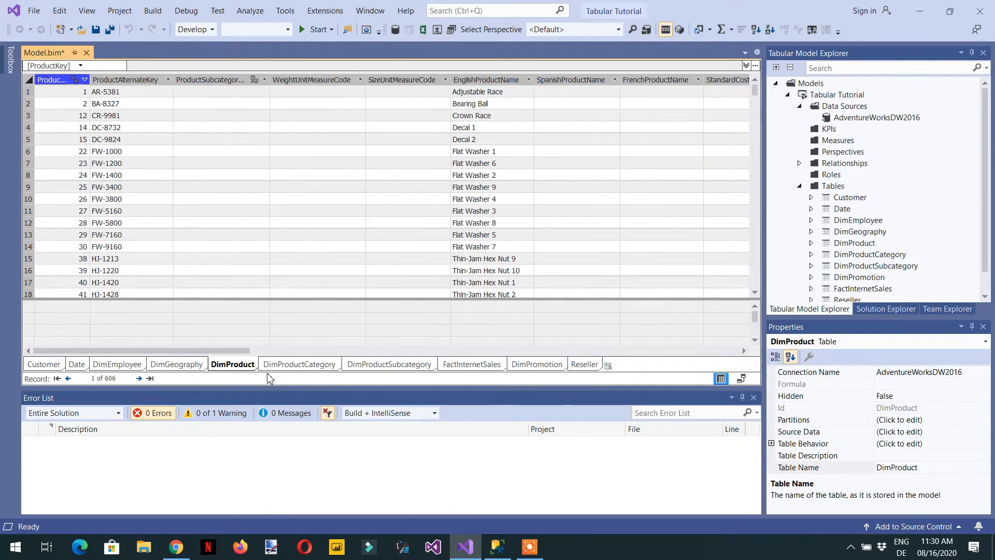
pyautogui.click(585, 365)
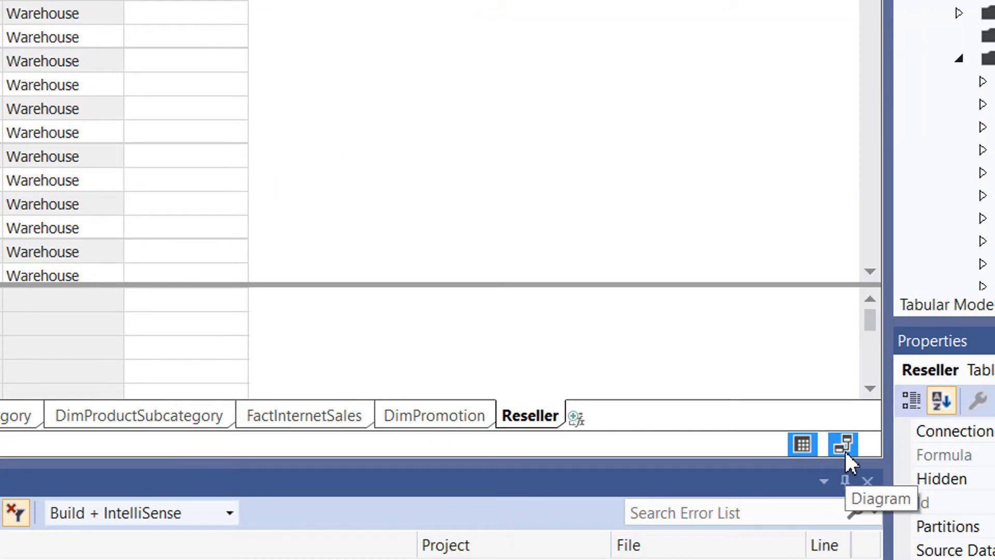
pyautogui.click(844, 446)
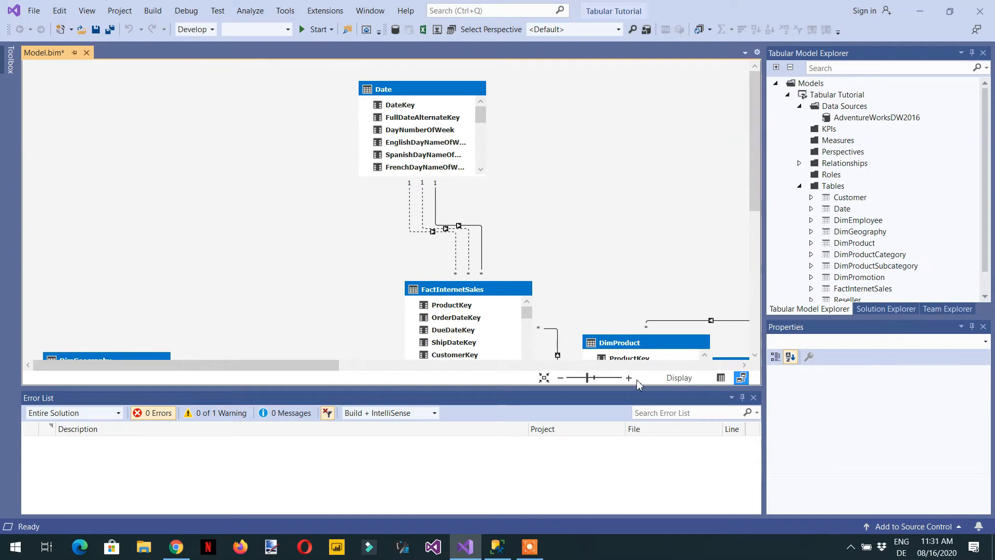
# Step: Examine the diagram's relationships linking FactInternetSales with the Date, Customer, DimGeography, DimProduct, subcategory and category tables
pyautogui.moveTo(756, 188); pyautogui.dragTo(757, 284)
pyautogui.moveTo(299, 365)
pyautogui.mouseDown()
pyautogui.moveTo(433, 393)
pyautogui.moveTo(266, 386)
pyautogui.moveTo(300, 366)
pyautogui.mouseUp()
pyautogui.moveTo(755, 280); pyautogui.dragTo(762, 259)
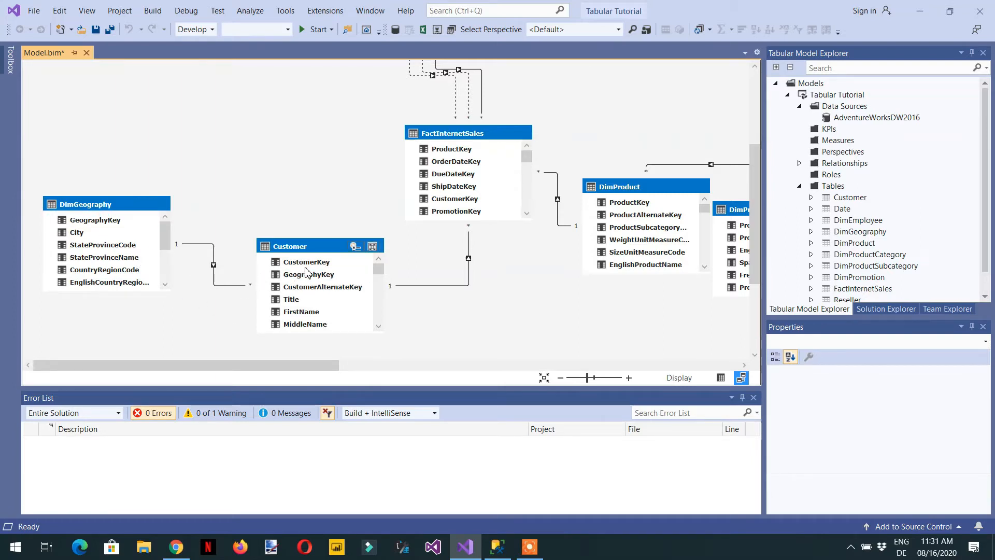
pyautogui.moveTo(326, 366); pyautogui.dragTo(373, 366)
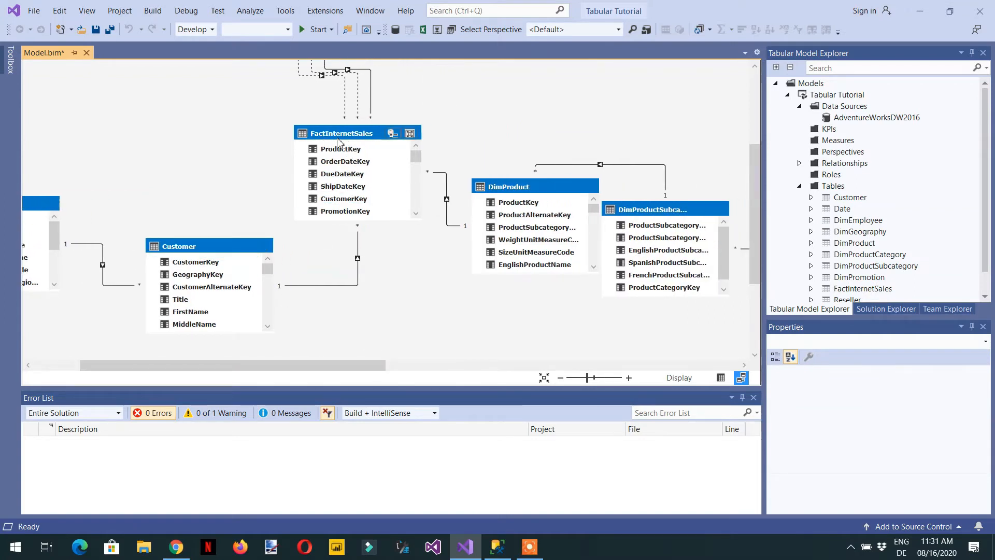
pyautogui.moveTo(757, 253); pyautogui.dragTo(774, 190)
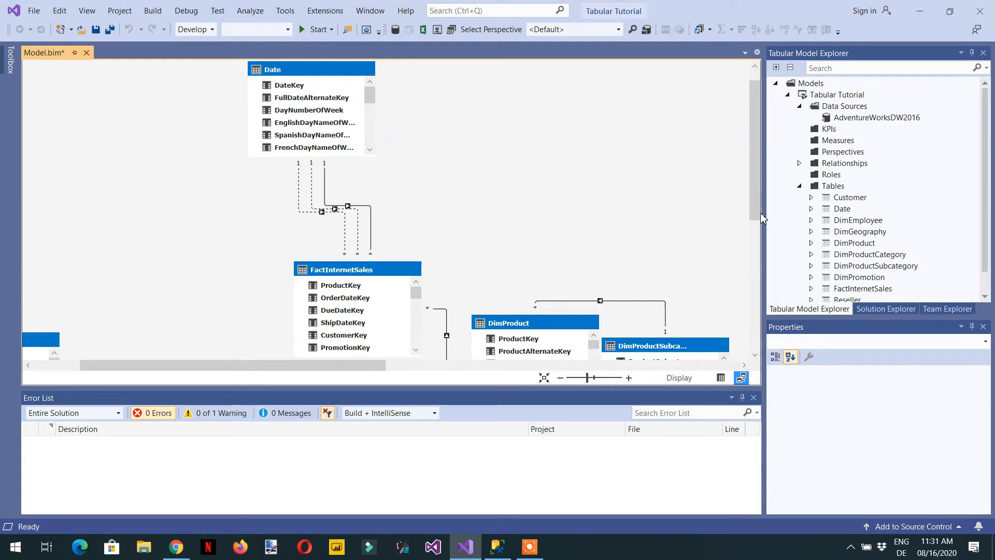
pyautogui.scroll(-3, 762, 217)
pyautogui.moveTo(358, 369); pyautogui.dragTo(487, 391)
pyautogui.moveTo(755, 278); pyautogui.dragTo(741, 372)
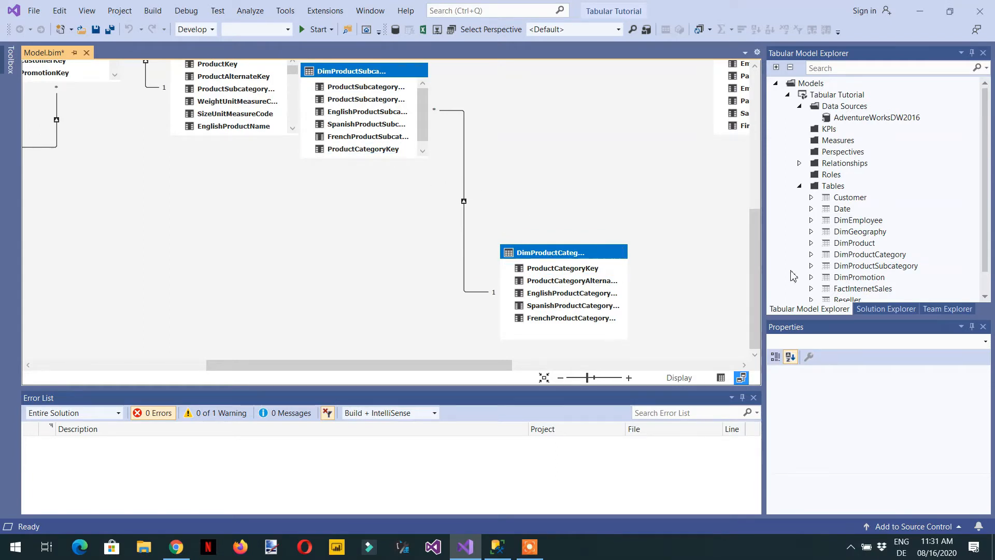
pyautogui.scroll(3, 471, 215)
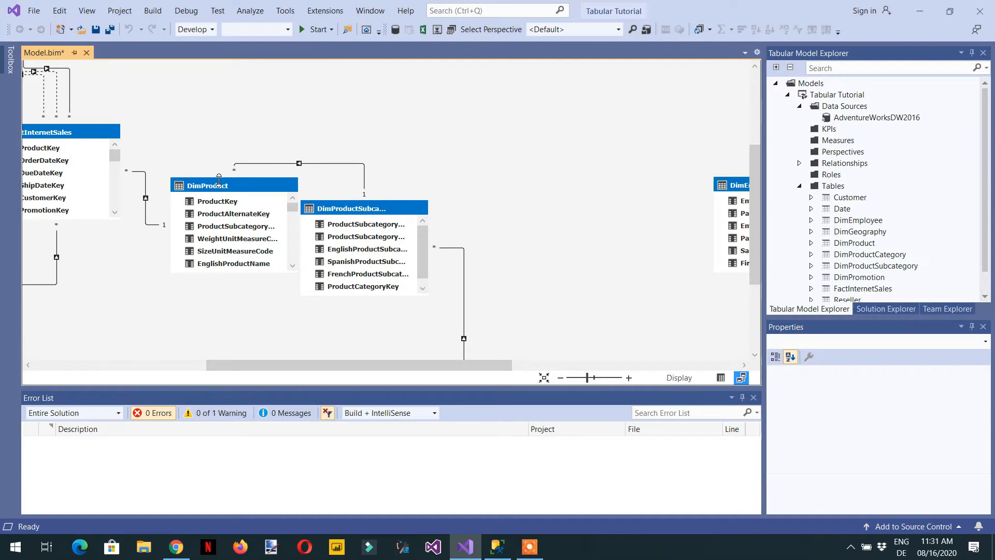
pyautogui.moveTo(273, 365); pyautogui.dragTo(187, 365)
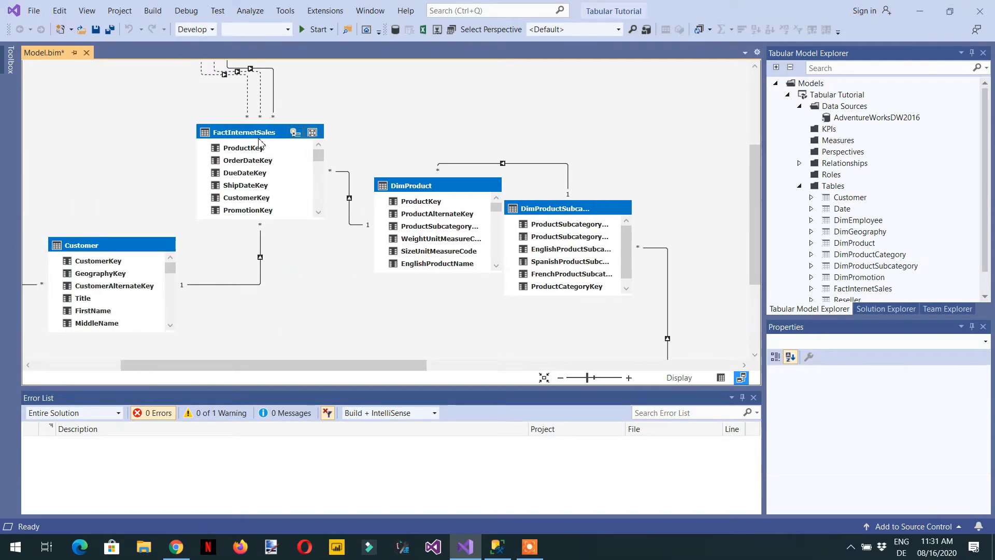
# Step: Move the unconnected DimEmployee, DimPromotion and Reseller tables closer together in the diagram, with Reseller below the other two
pyautogui.moveTo(377, 365); pyautogui.dragTo(614, 366)
pyautogui.click(288, 164)
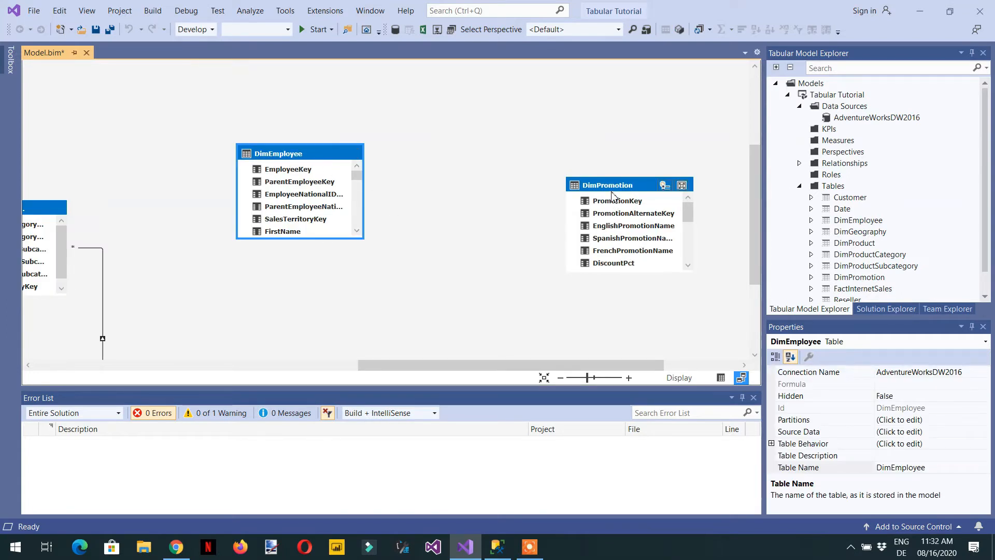
pyautogui.moveTo(612, 194); pyautogui.dragTo(439, 153)
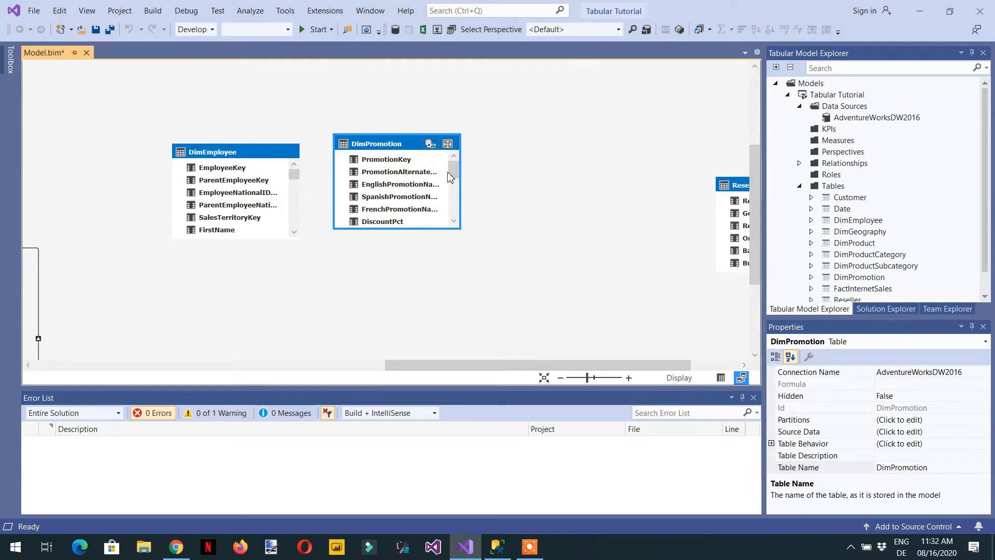
pyautogui.moveTo(503, 365); pyautogui.dragTo(616, 371)
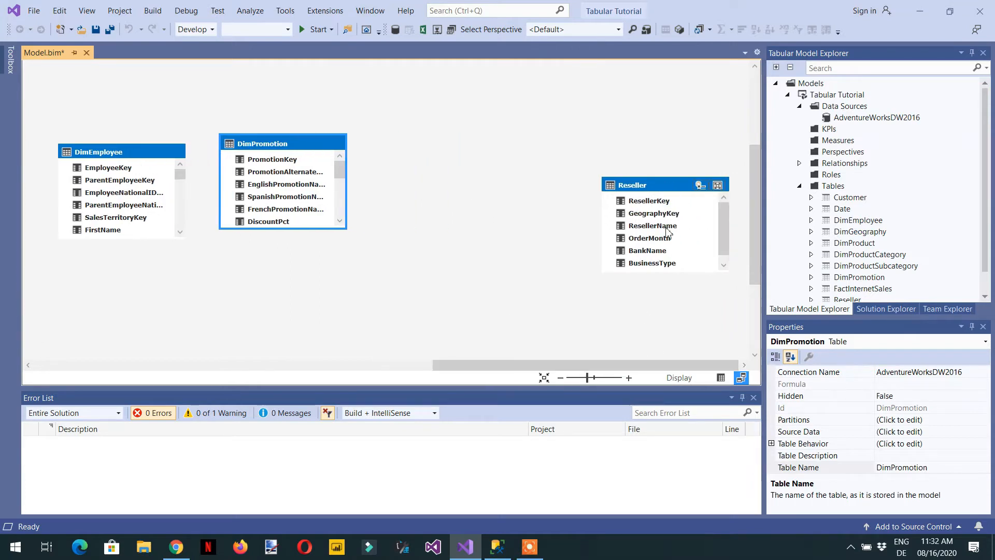
pyautogui.moveTo(652, 188); pyautogui.dragTo(236, 263)
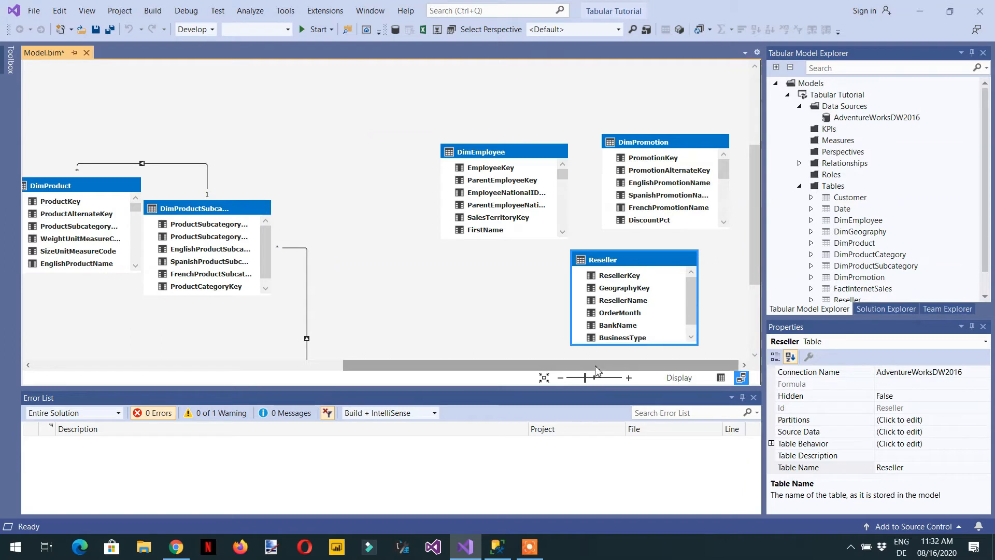
# Step: Move the Reseller table below Customer and create a relationship from its GeographyKey to GeographyKey in DimGeography
pyautogui.moveTo(757, 260); pyautogui.dragTo(757, 312)
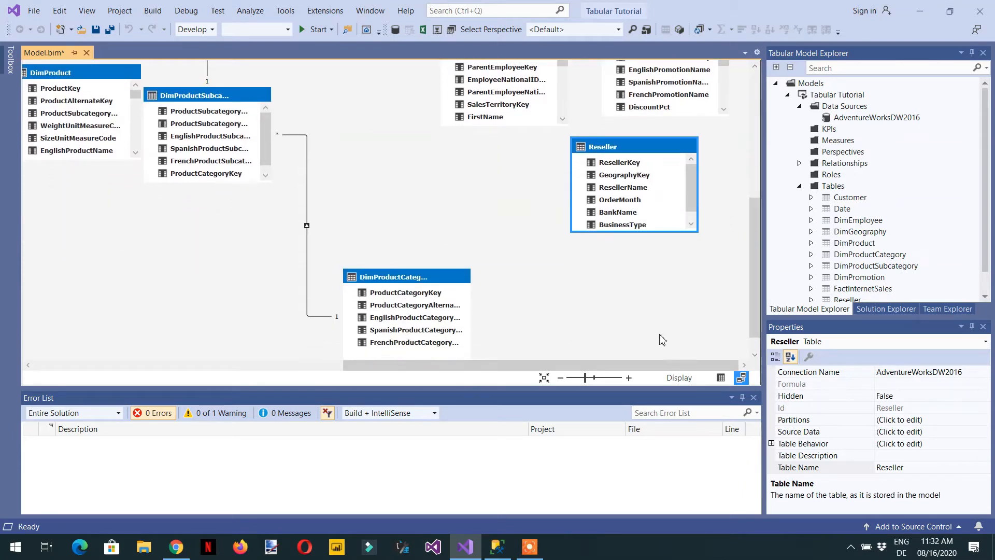
pyautogui.moveTo(614, 150); pyautogui.dragTo(138, 268)
pyautogui.moveTo(444, 365); pyautogui.dragTo(305, 382)
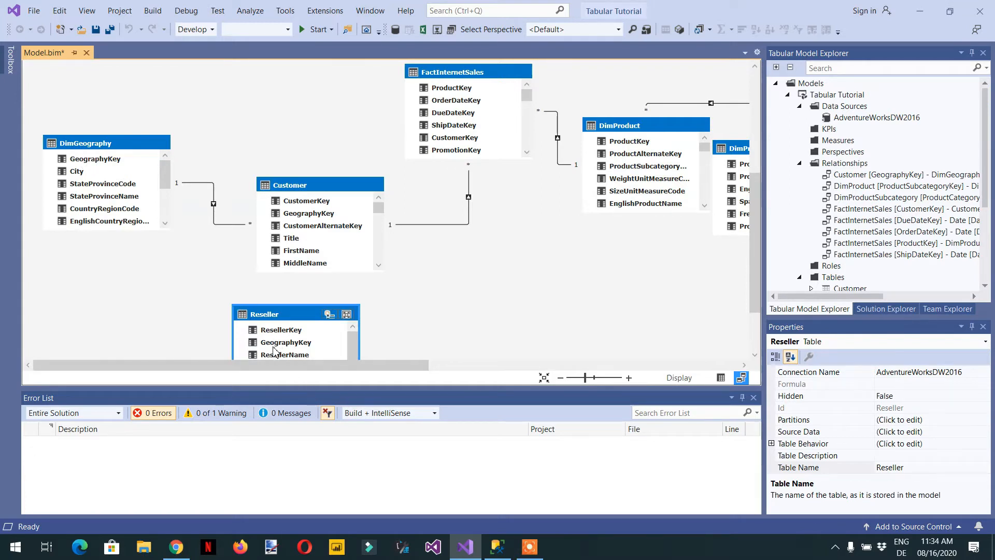
pyautogui.moveTo(276, 346); pyautogui.dragTo(106, 165)
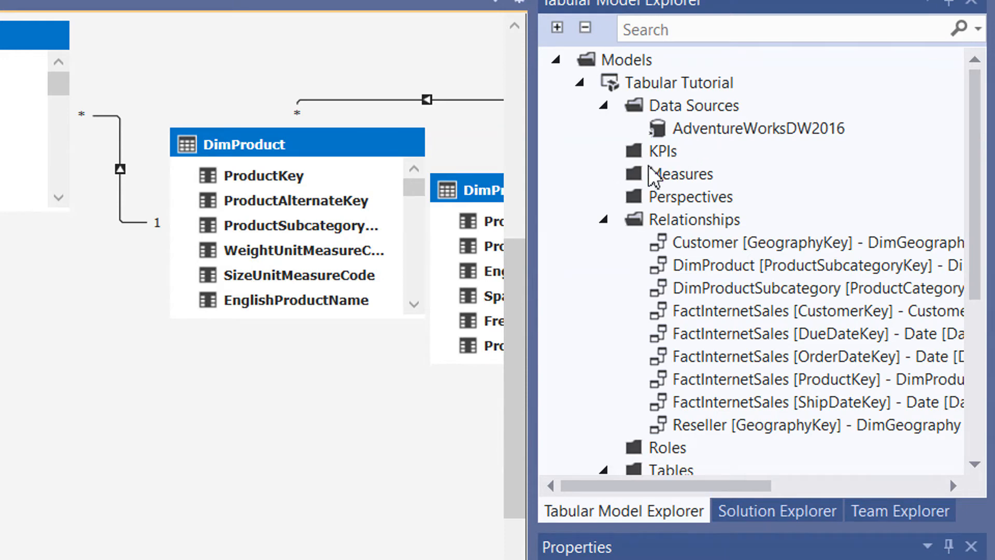
# Step: Review the model's list of relationships and open the one between DimProduct and DimProductSubcategory on ProductSubcategoryKey
pyautogui.click(613, 223)
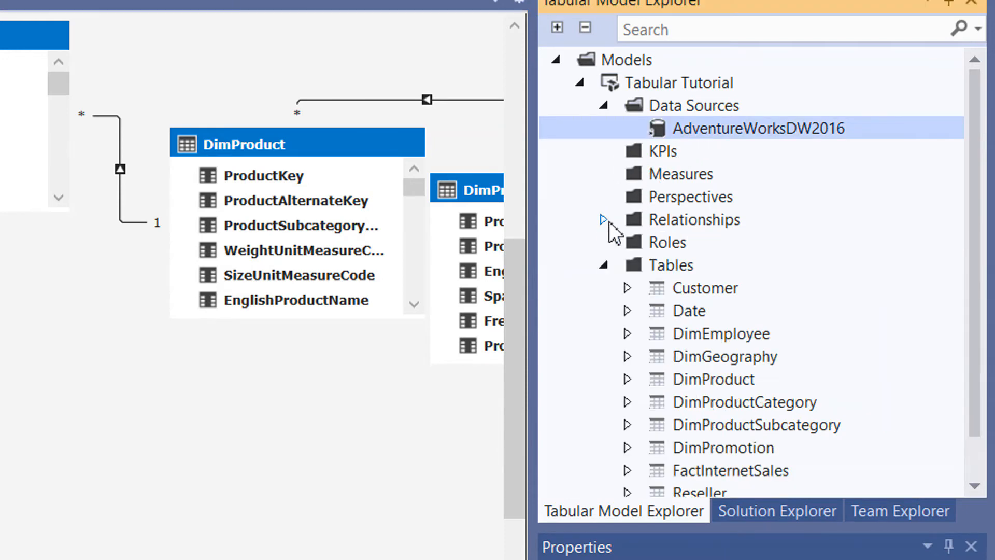
pyautogui.click(605, 221)
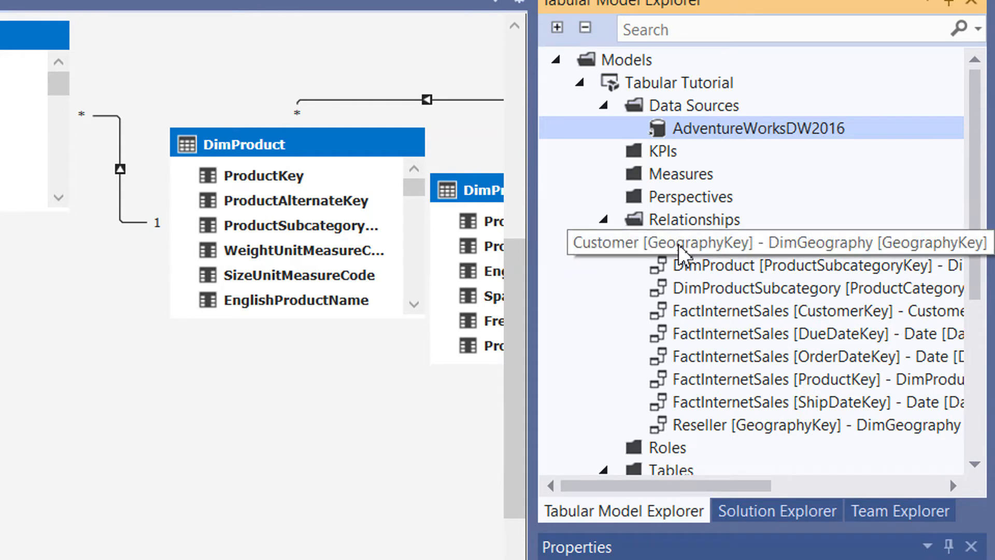
pyautogui.click(763, 247)
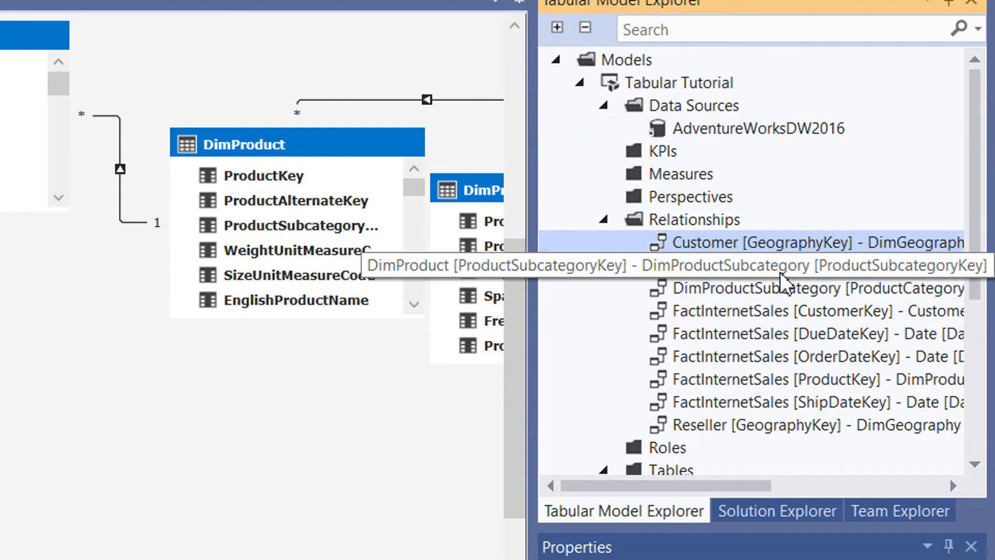
pyautogui.doubleClick(823, 266)
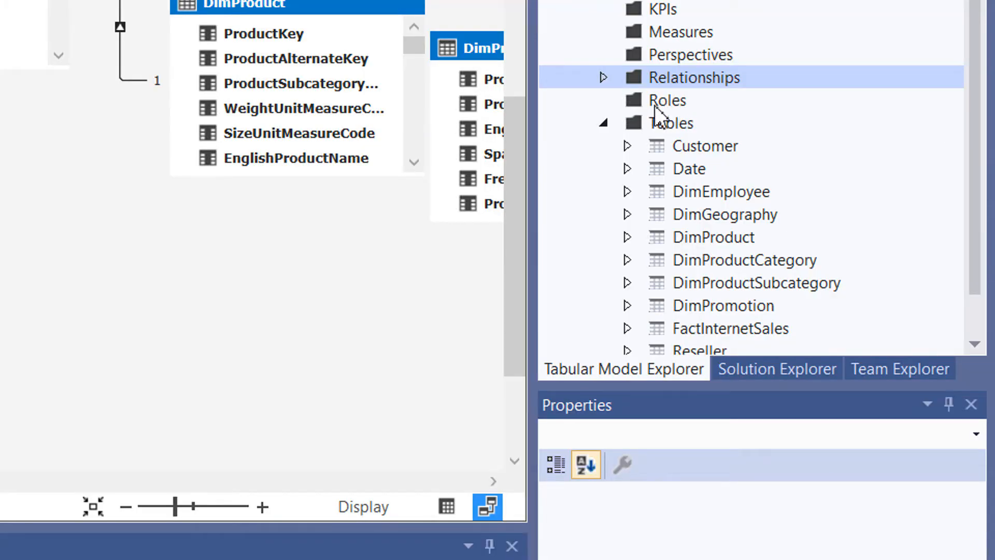
# Step: Open the table properties of DimProduct from the model tree and move the dialog to a convenient place
pyautogui.scroll(-1, 640, 168)
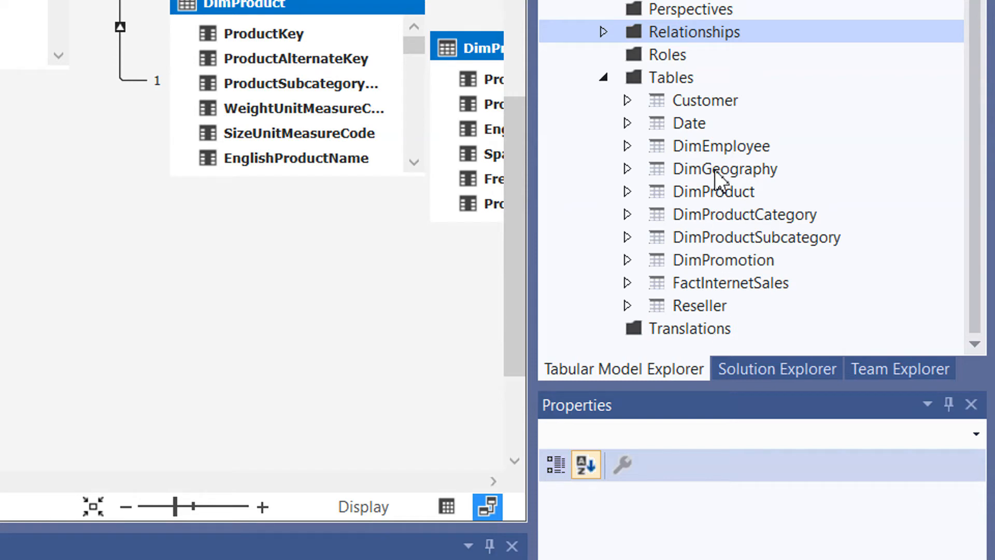
pyautogui.rightClick(710, 192)
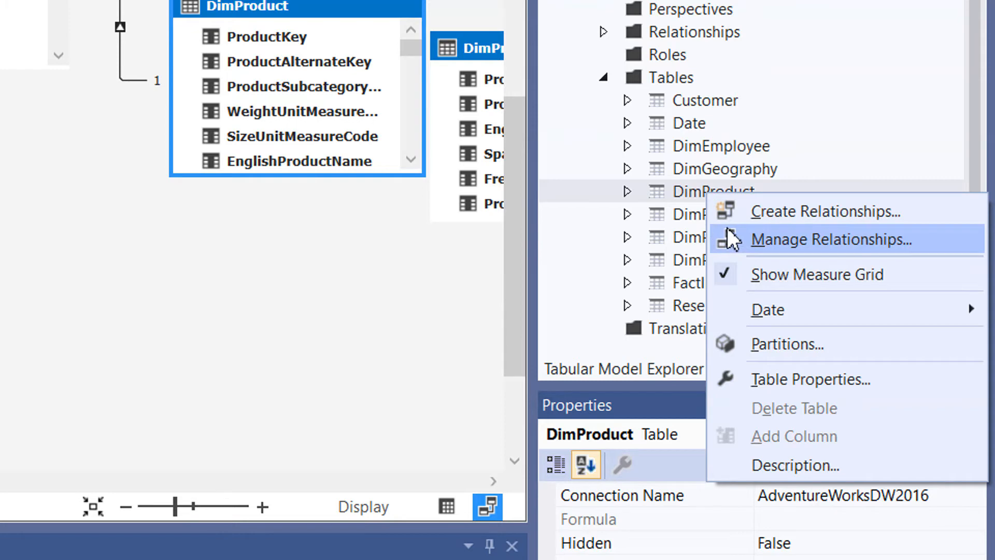
pyautogui.click(832, 169)
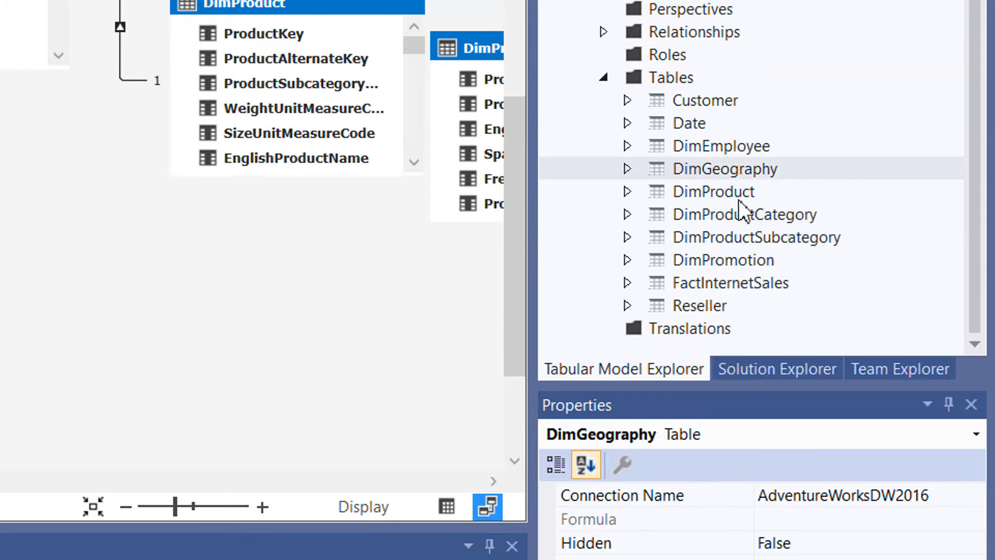
pyautogui.rightClick(710, 193)
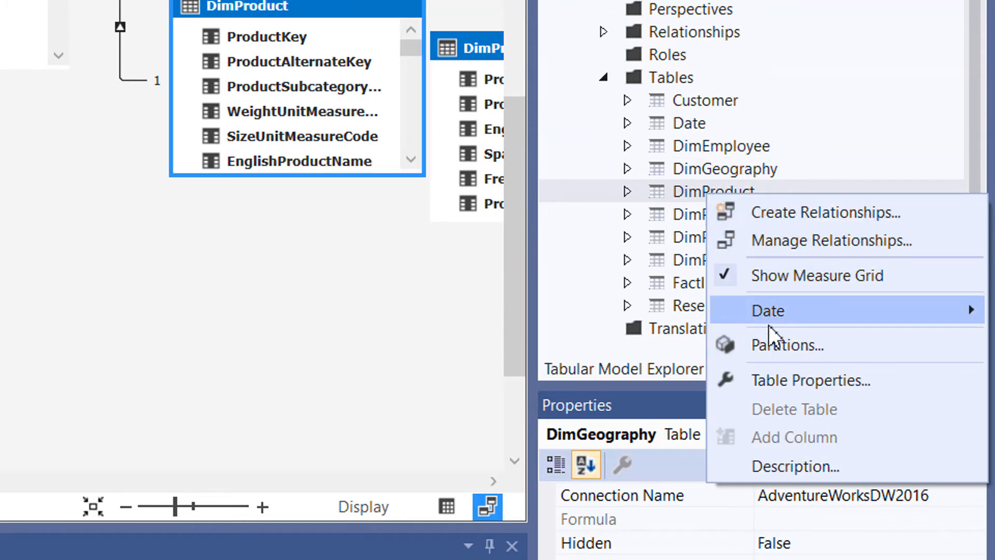
pyautogui.click(816, 381)
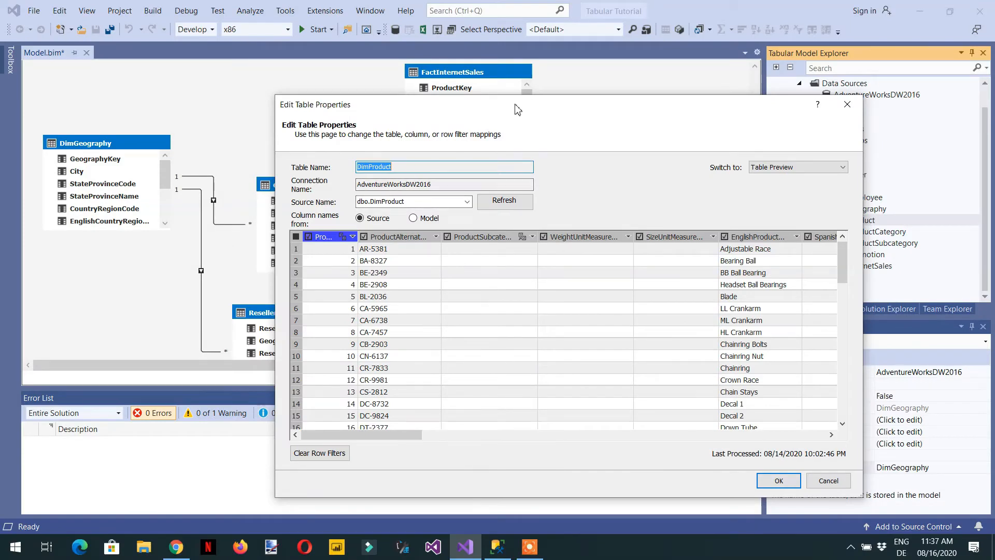
pyautogui.moveTo(516, 105); pyautogui.dragTo(439, 66)
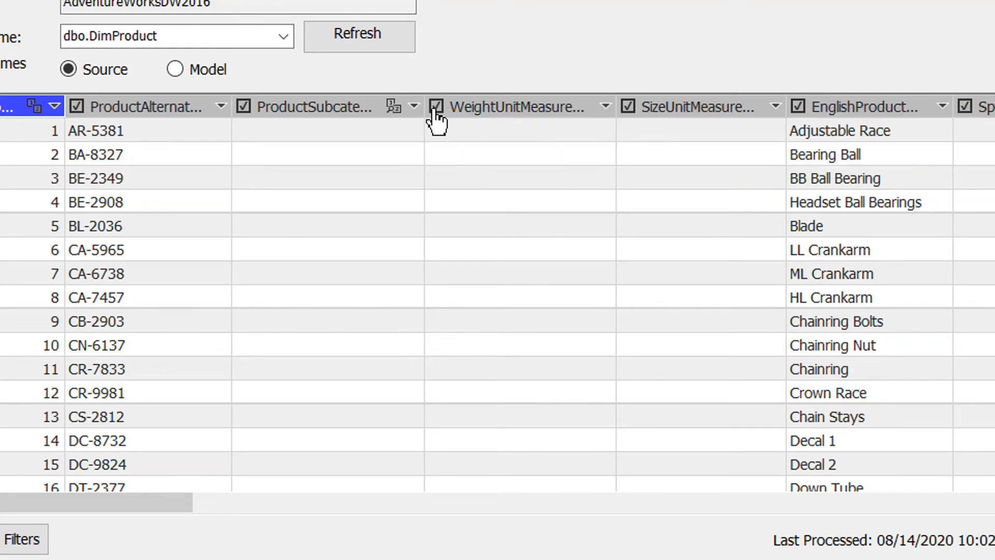
# Step: Exclude DimProduct's weight and size unit measure columns and all columns from the Spanish product name through the safety stock column
pyautogui.click(437, 106)
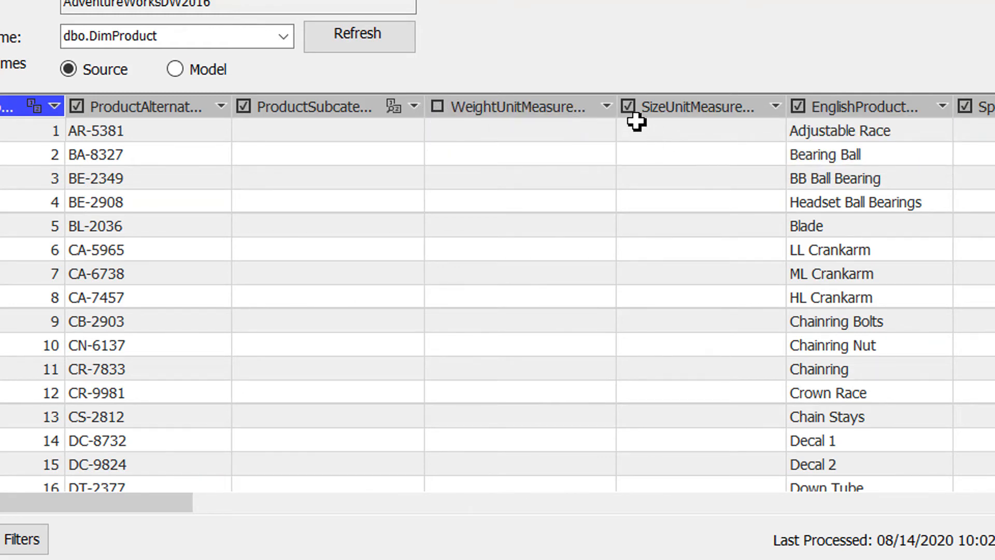
pyautogui.click(628, 108)
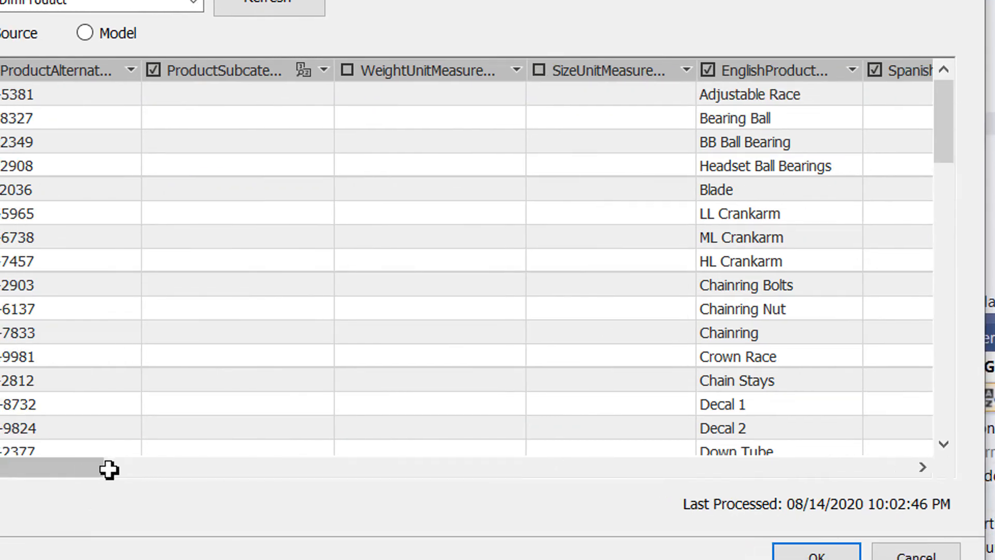
pyautogui.moveTo(83, 499); pyautogui.dragTo(312, 510)
pyautogui.moveTo(345, 474); pyautogui.dragTo(470, 487)
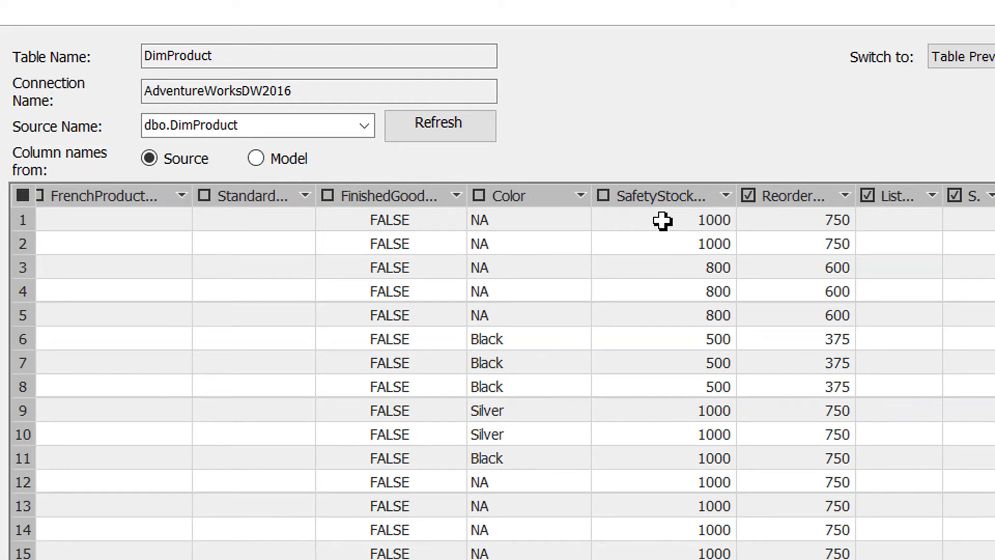
# Step: Filter the DimProduct rows to those where Color is equal to Black
pyautogui.click(581, 196)
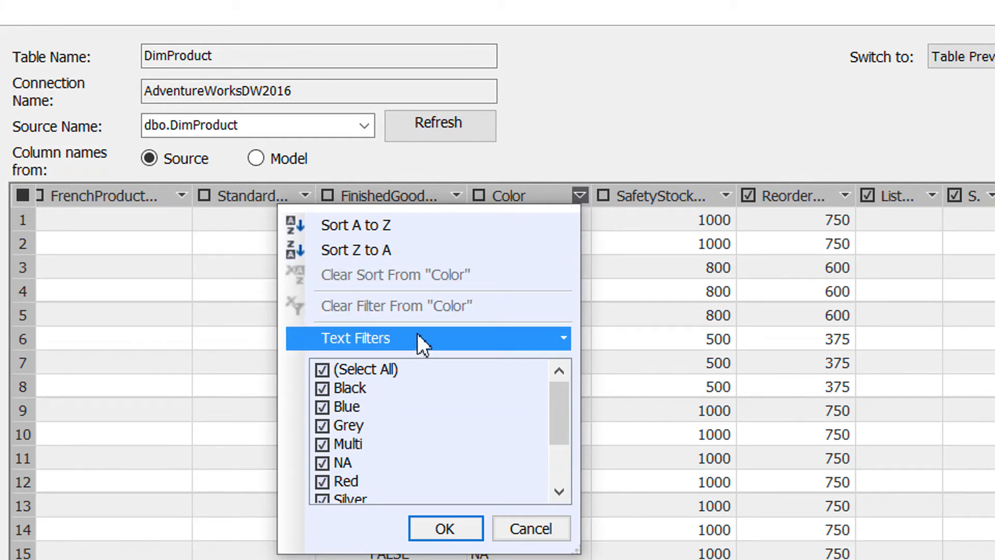
pyautogui.moveTo(416, 345)
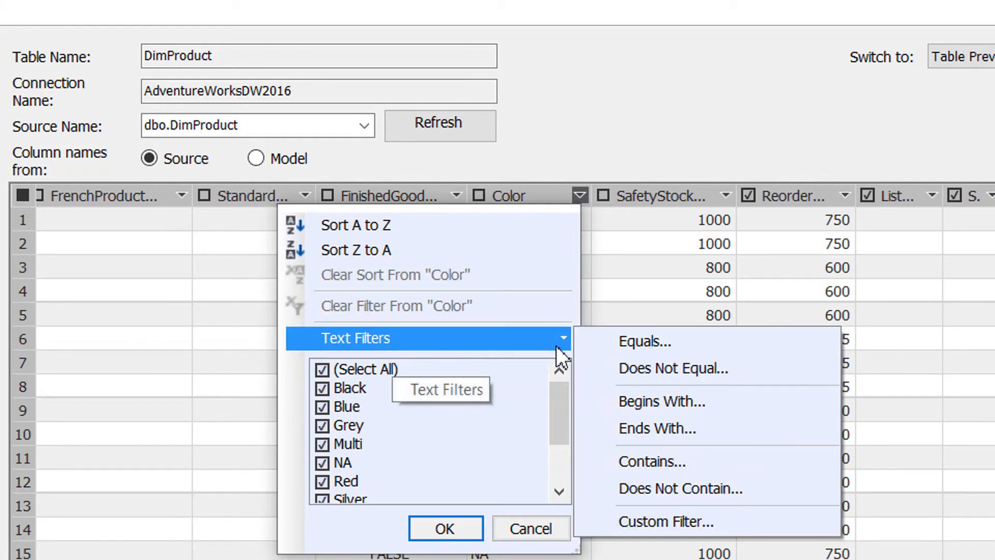
pyautogui.click(627, 342)
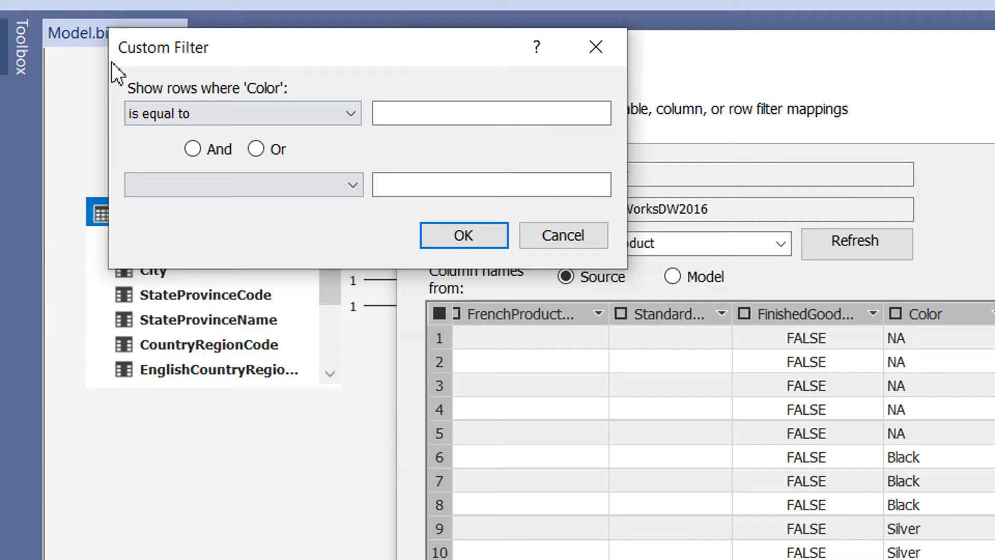
pyautogui.click(432, 113)
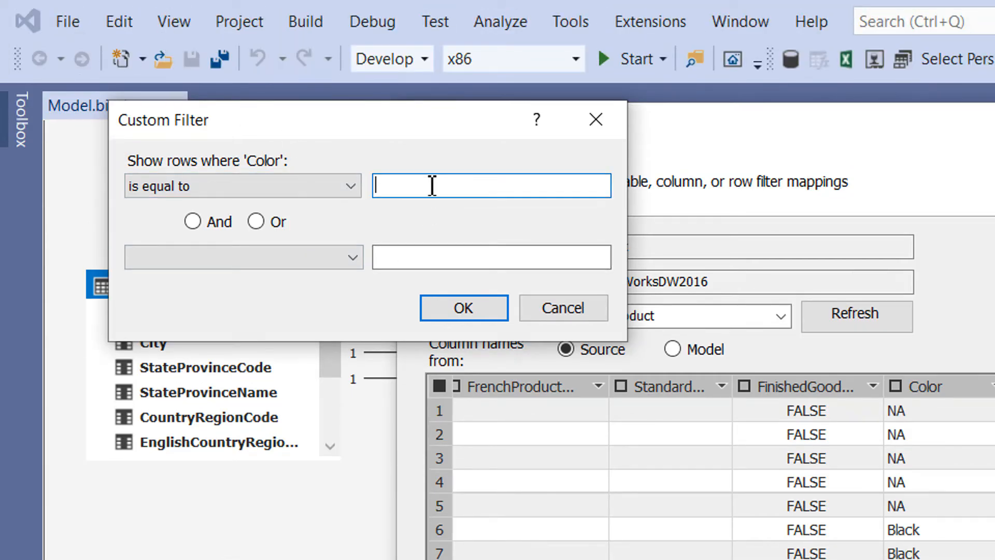
pyautogui.write('Black')
pyautogui.click(463, 311)
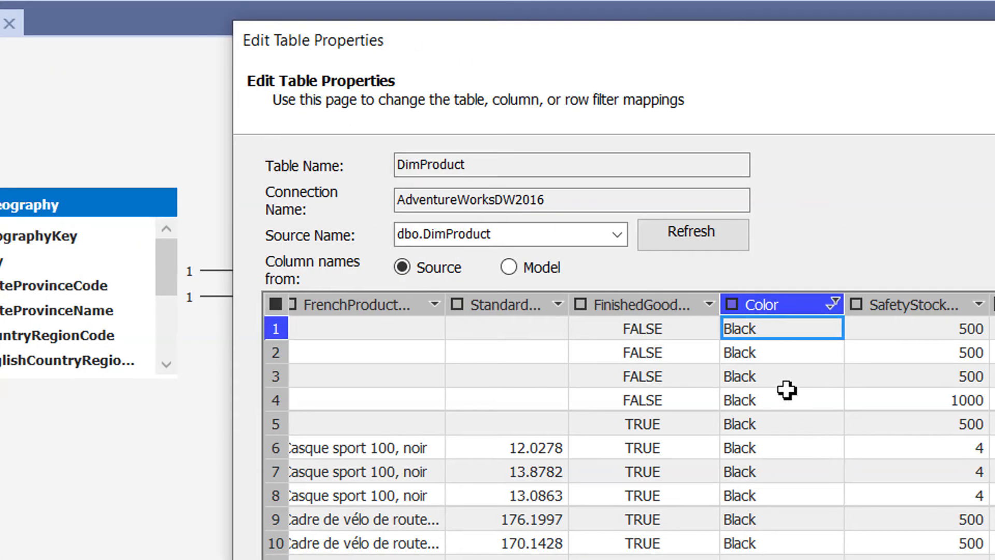
# Step: Check the filtered DimProduct rows, apply the edited table properties, and show the model as a data grid
pyautogui.scroll(-3, 955, 492)
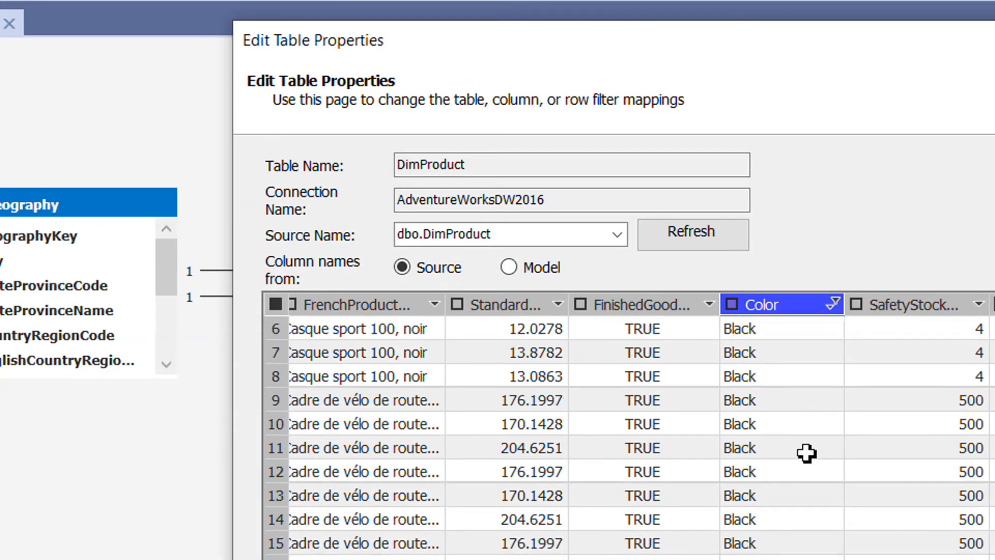
pyautogui.scroll(-3, 805, 471)
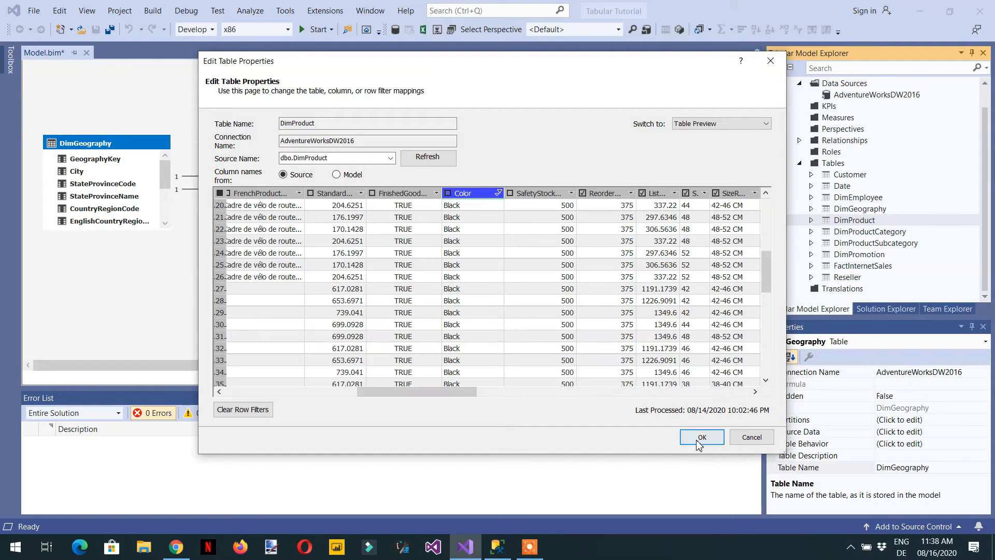
pyautogui.click(700, 440)
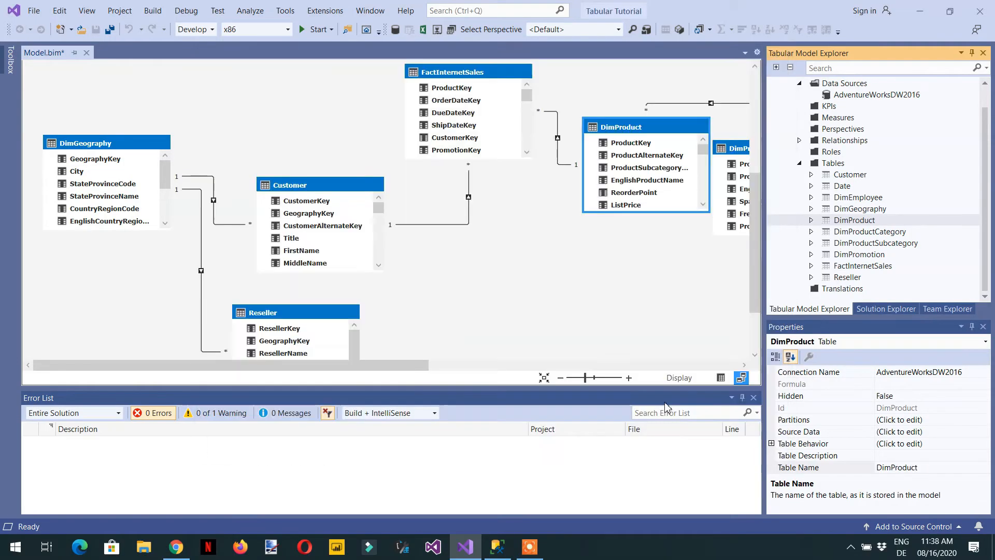
pyautogui.click(721, 379)
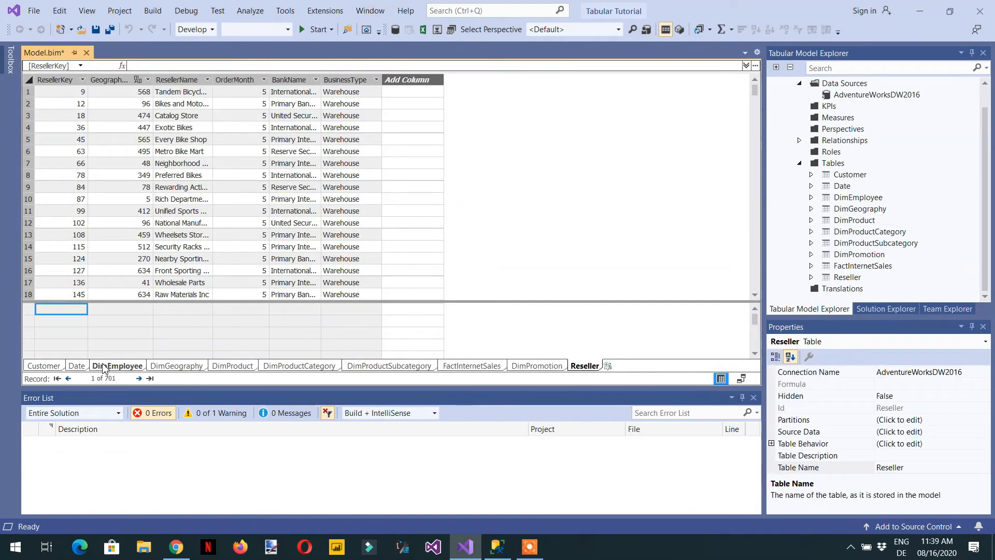
# Step: Include the Color column in the DimProduct table through its table properties
pyautogui.click(241, 368)
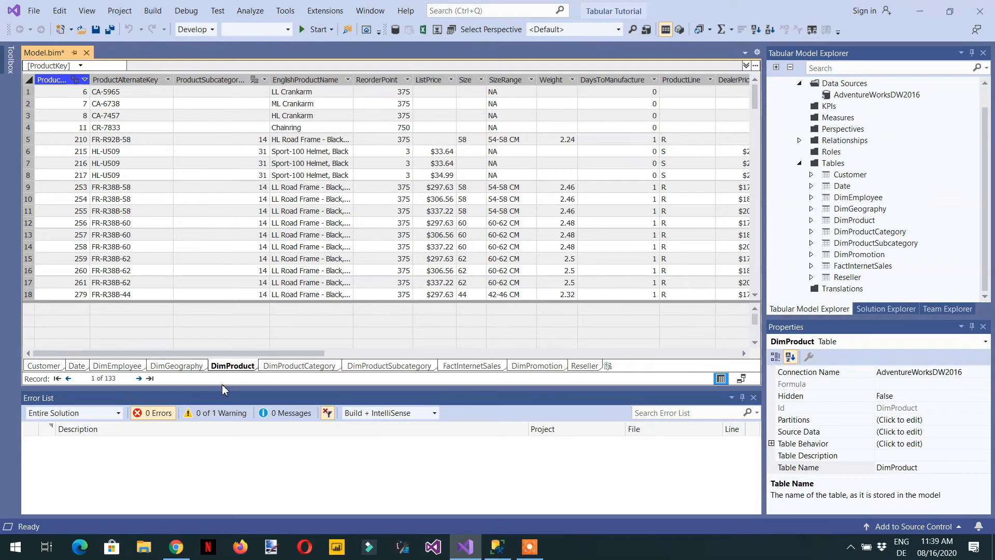
pyautogui.click(300, 92)
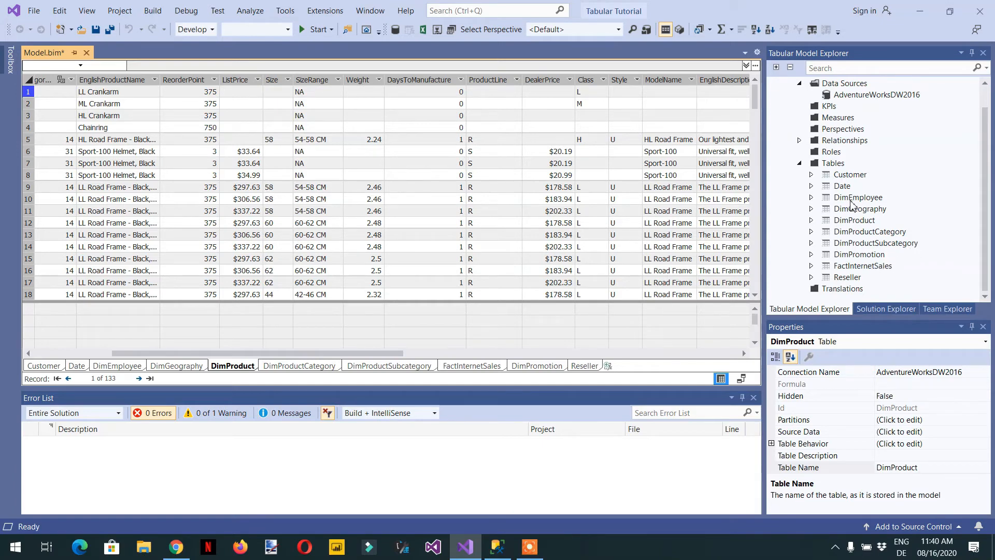
pyautogui.rightClick(851, 222)
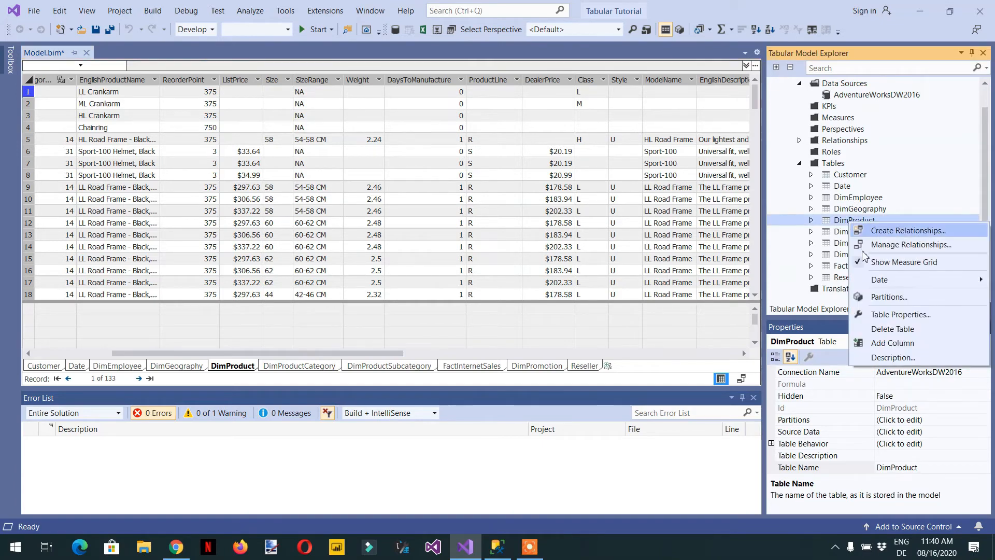
pyautogui.click(916, 315)
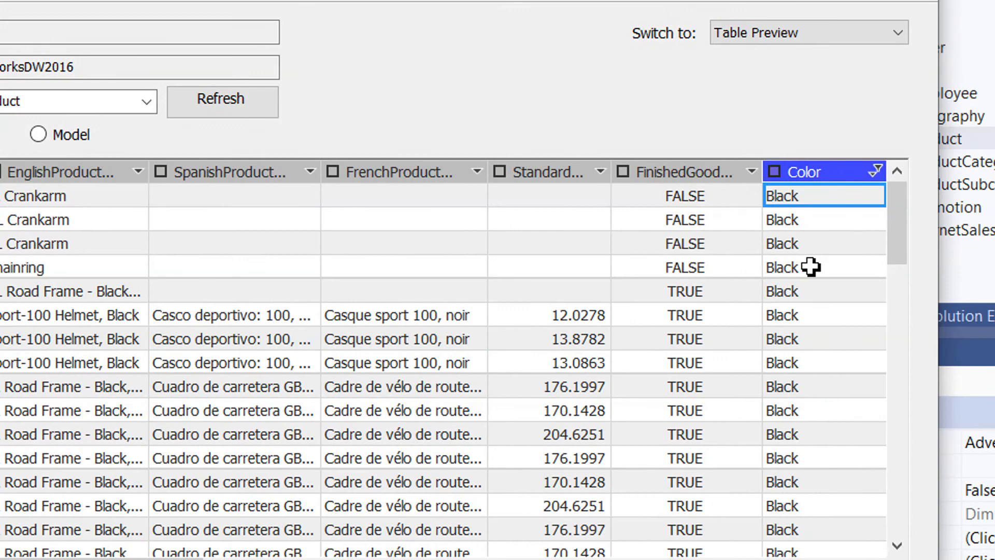
pyautogui.moveTo(775, 178)
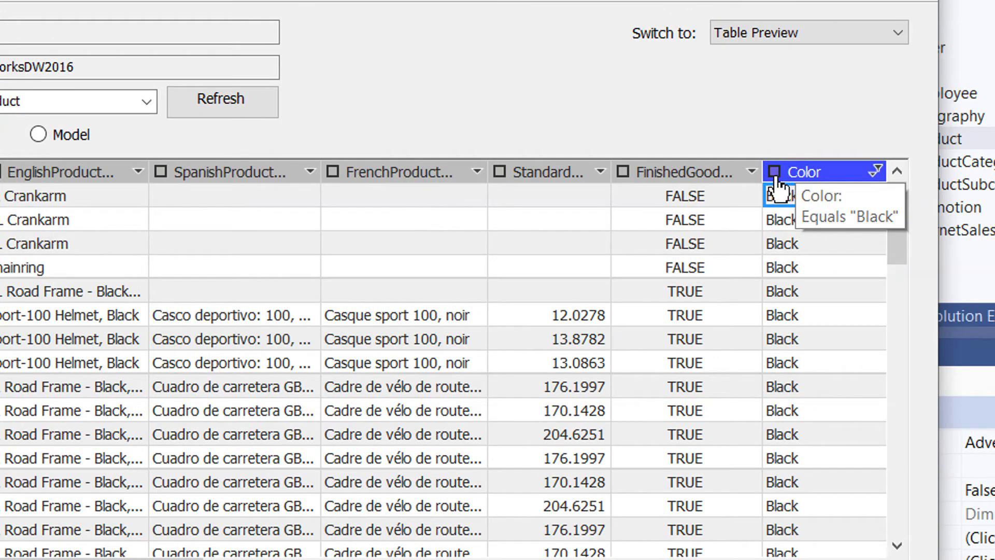
pyautogui.click(774, 172)
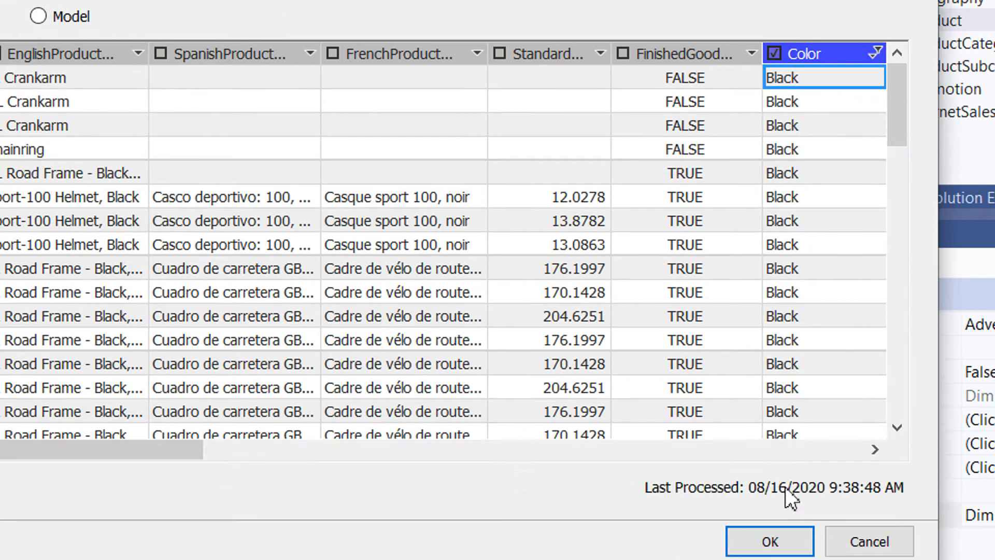
pyautogui.click(780, 551)
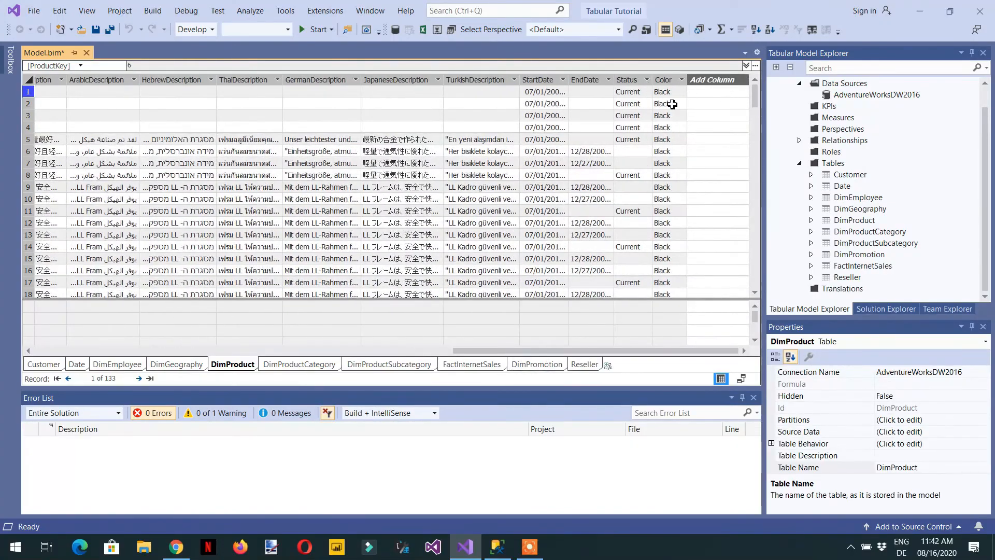
# Step: Widen the Color column in the DimProduct grid and rename it to Product Color
pyautogui.scroll(-5, 670, 103)
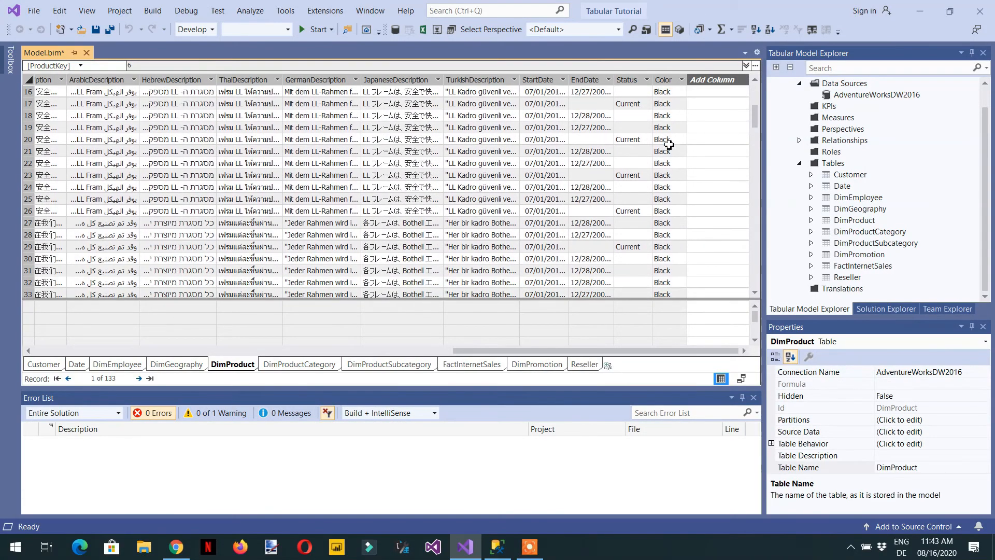
pyautogui.scroll(-2, 669, 144)
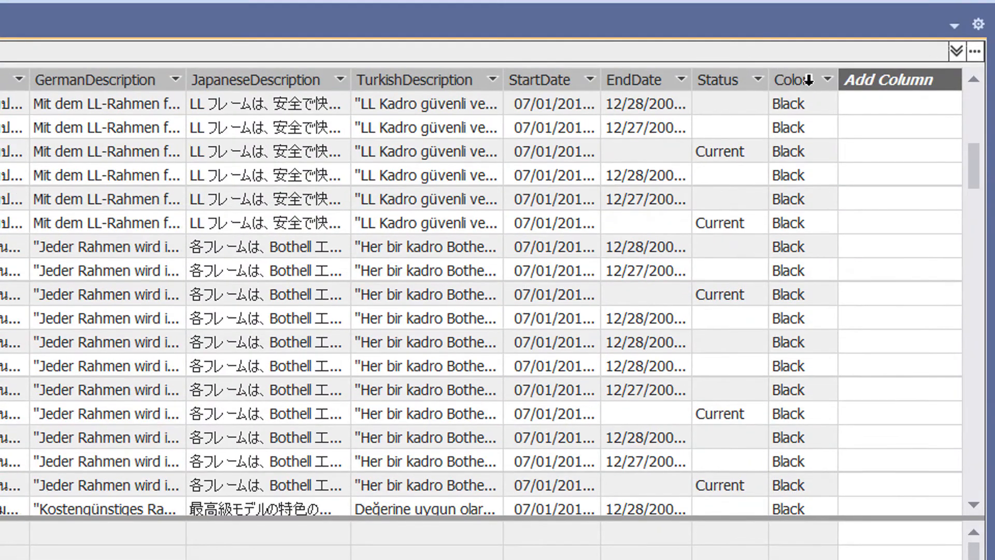
pyautogui.click(671, 80)
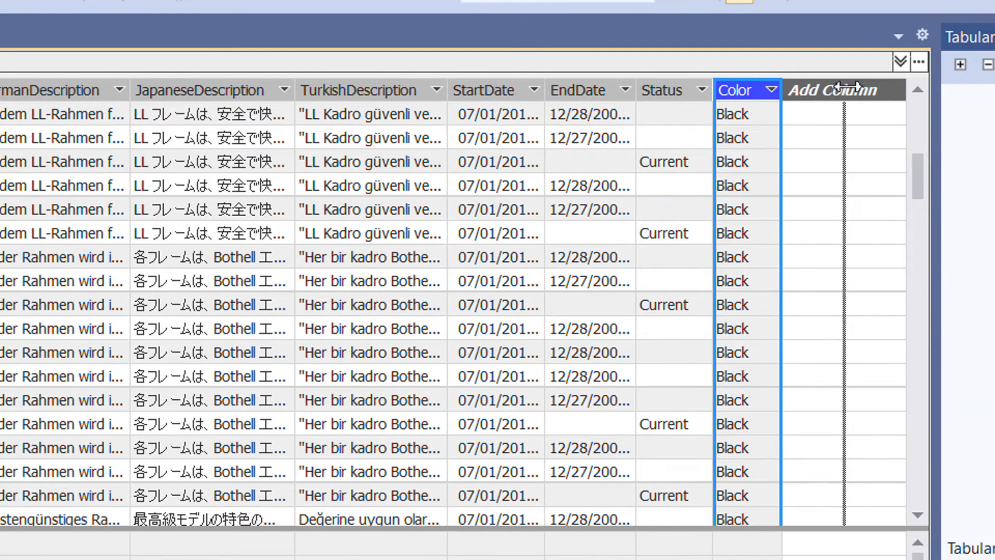
pyautogui.moveTo(839, 86); pyautogui.dragTo(900, 87)
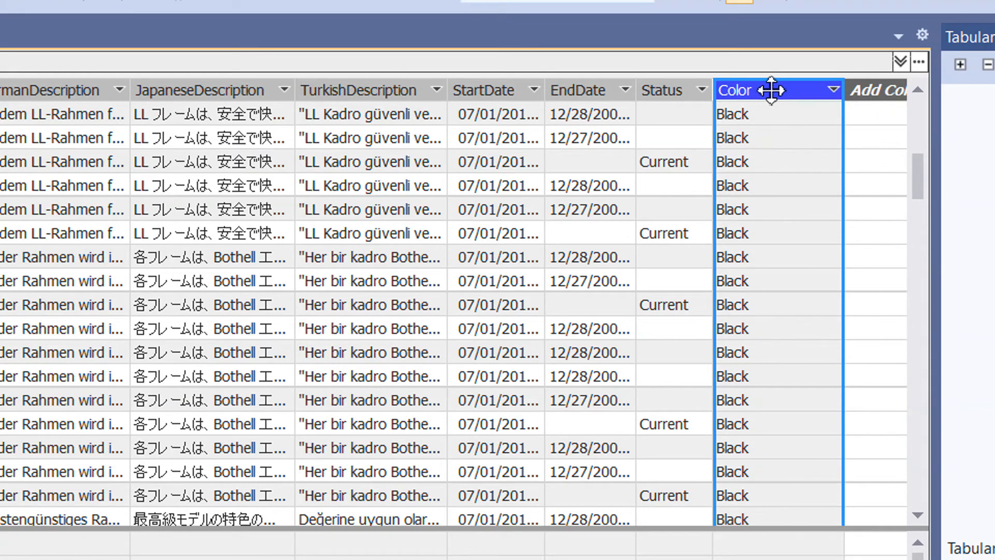
pyautogui.doubleClick(772, 91)
pyautogui.press('Home')
pyautogui.write('Product')
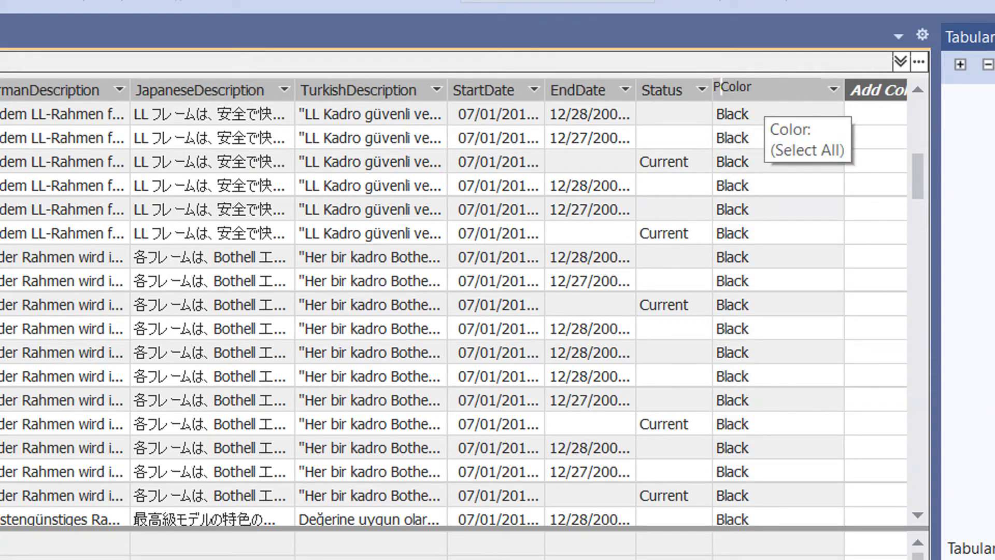
pyautogui.press('Return')
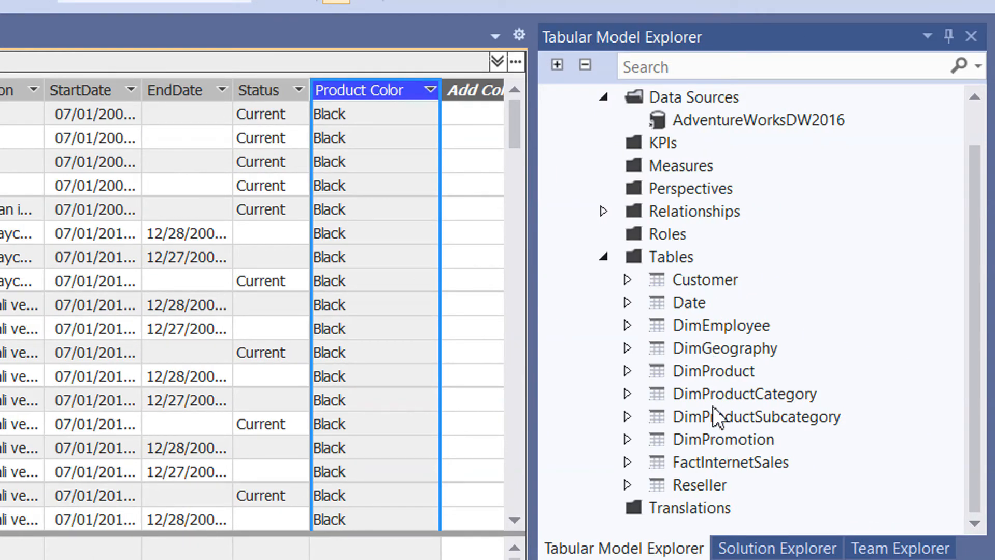
# Step: Open DimProduct's table properties and check the name shown for the renamed color column
pyautogui.click(710, 371)
pyautogui.rightClick(711, 371)
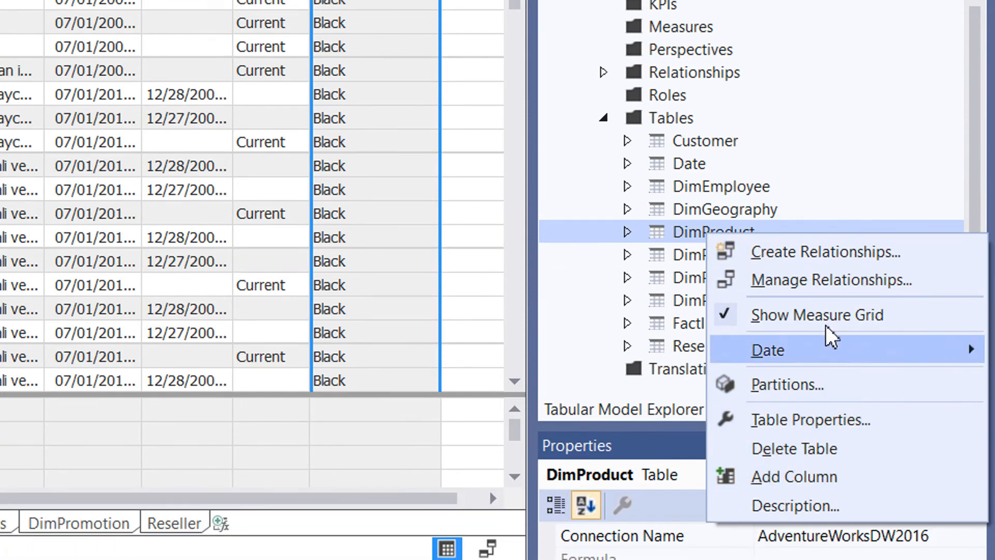
pyautogui.click(830, 422)
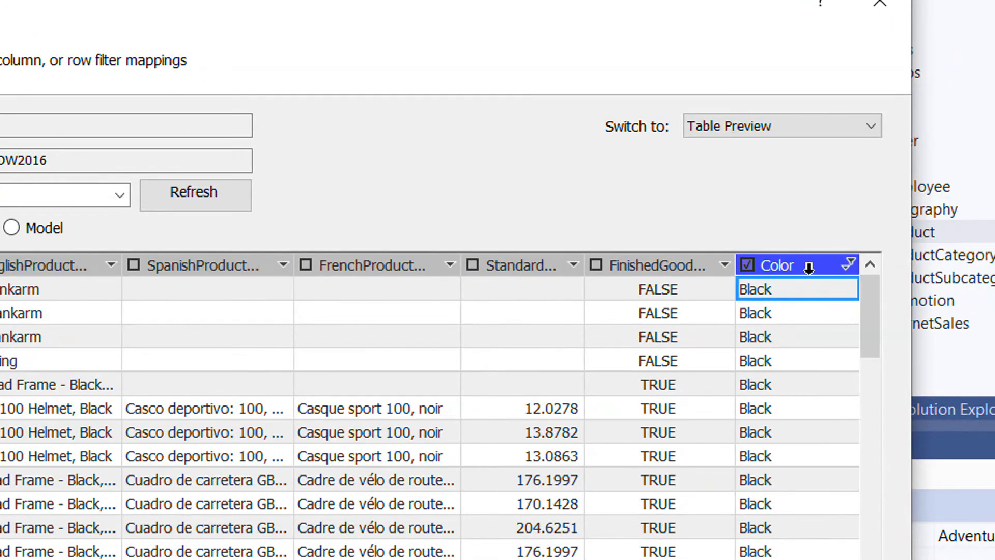
pyautogui.moveTo(801, 266)
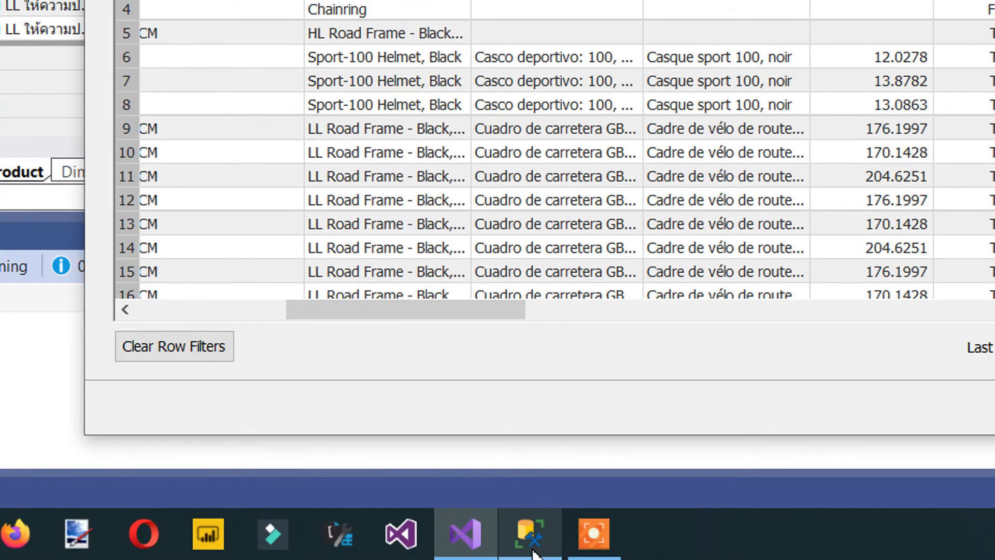
# Step: List dbo.DimProduct's columns in SQL Server Management Studio, and return to Visual Studio's table properties to show column names from the model
pyautogui.click(531, 535)
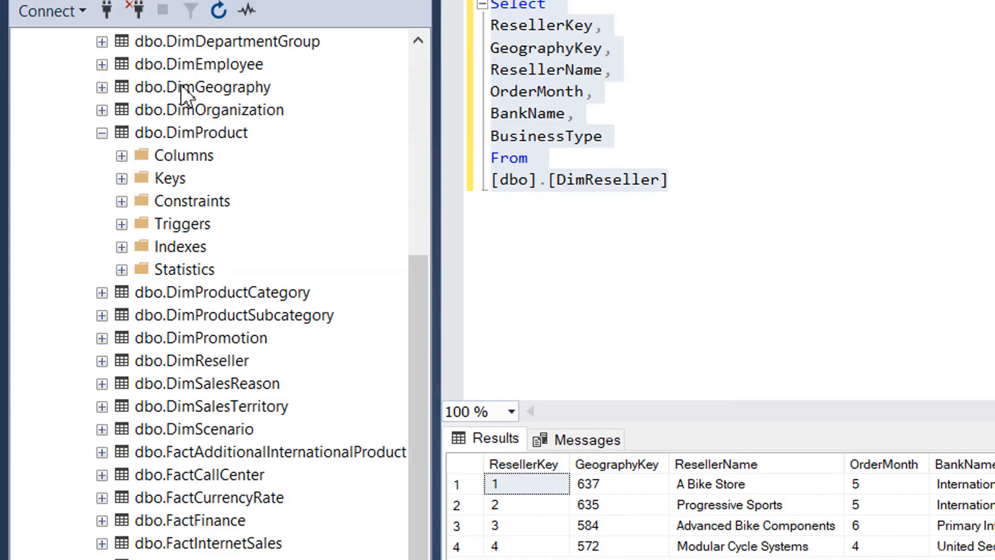
pyautogui.click(121, 155)
pyautogui.click(207, 292)
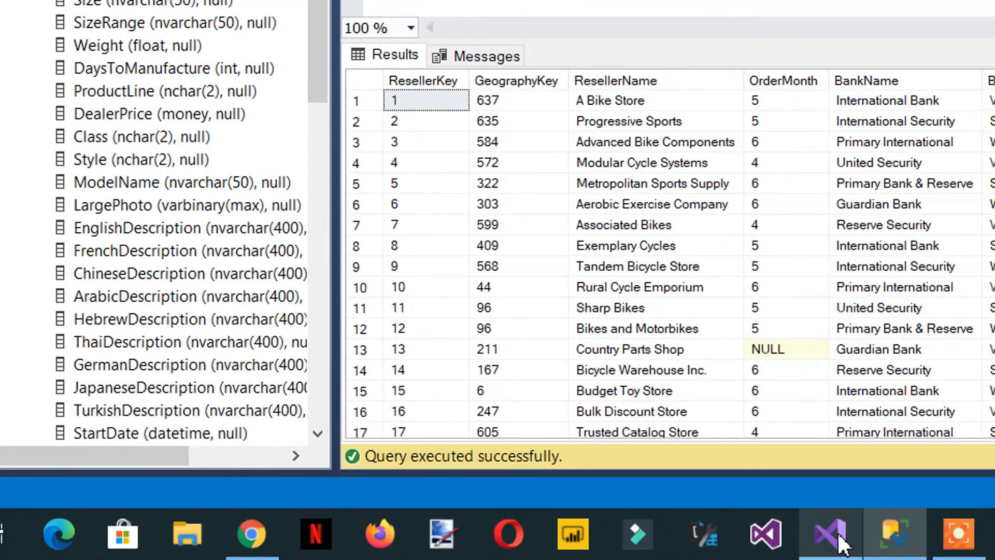
pyautogui.click(833, 534)
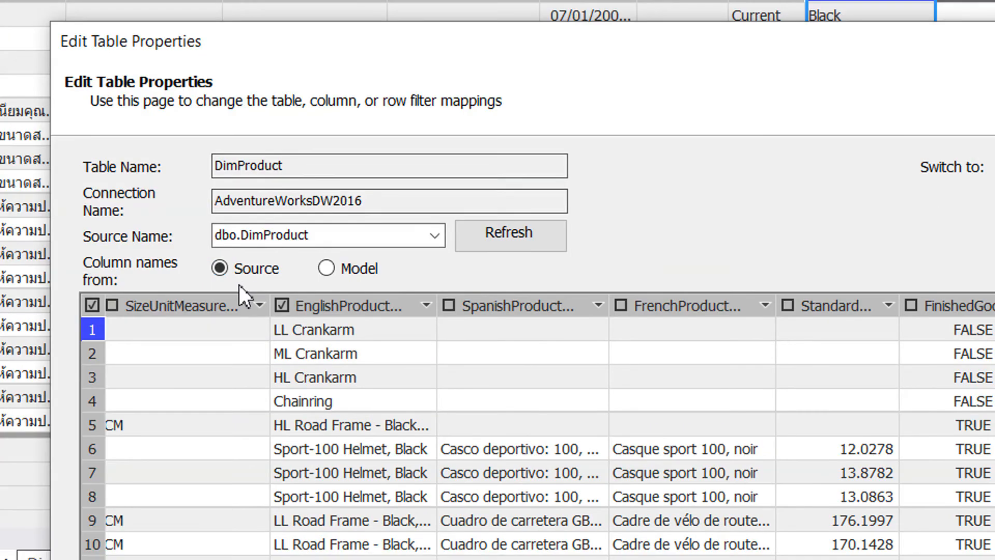
pyautogui.click(326, 269)
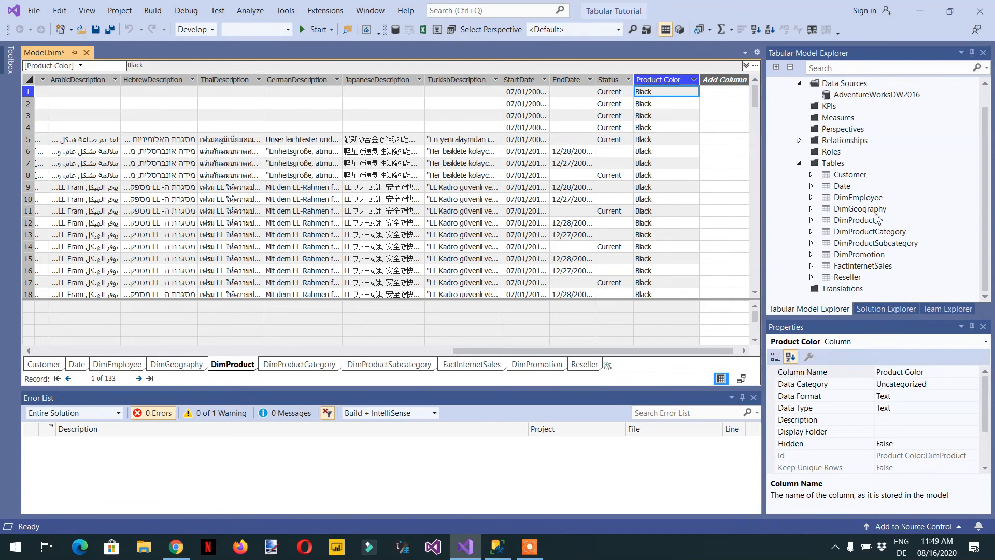
# Step: Reopen DimProduct's table properties to review the source column names, and confirm the dialog
pyautogui.rightClick(856, 223)
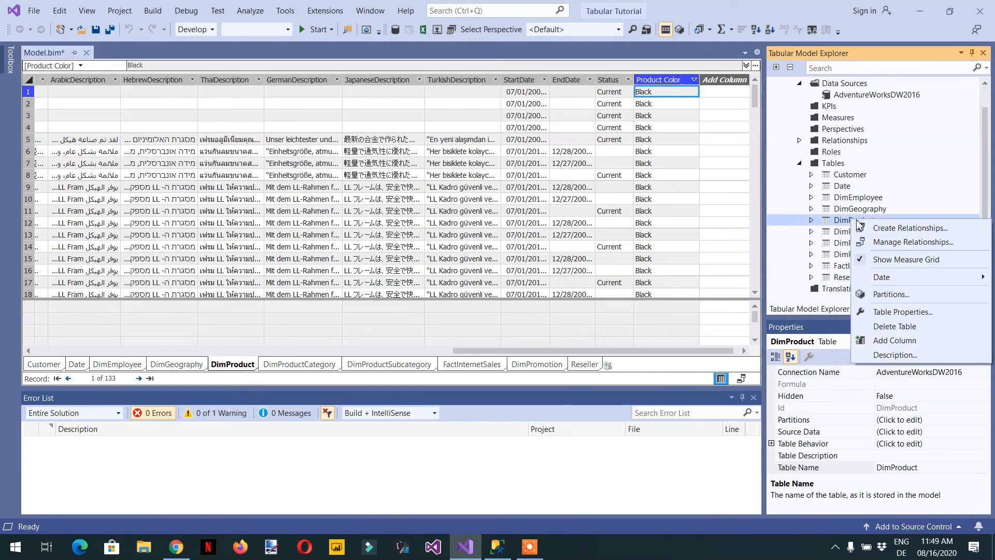
pyautogui.click(907, 314)
pyautogui.moveTo(472, 112); pyautogui.dragTo(390, 40)
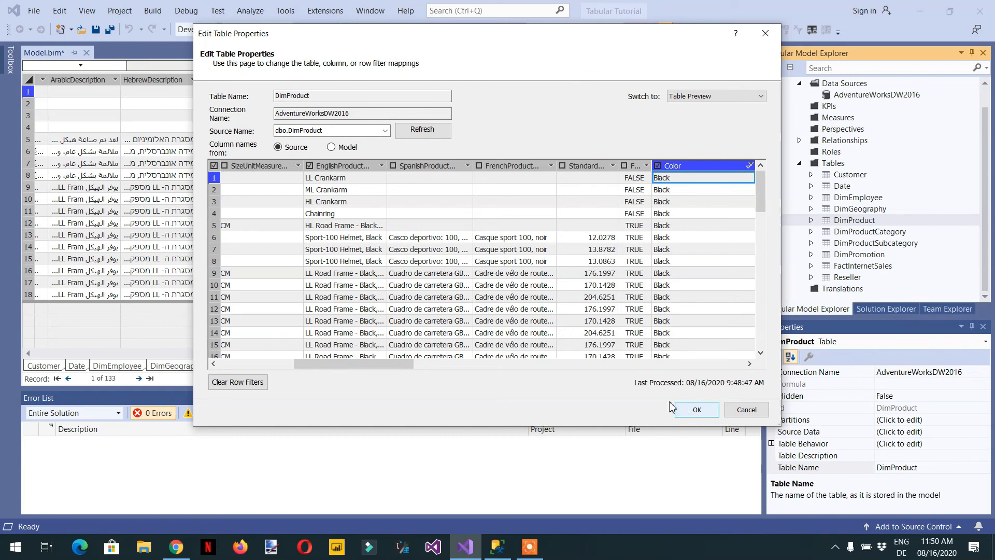
pyautogui.click(697, 410)
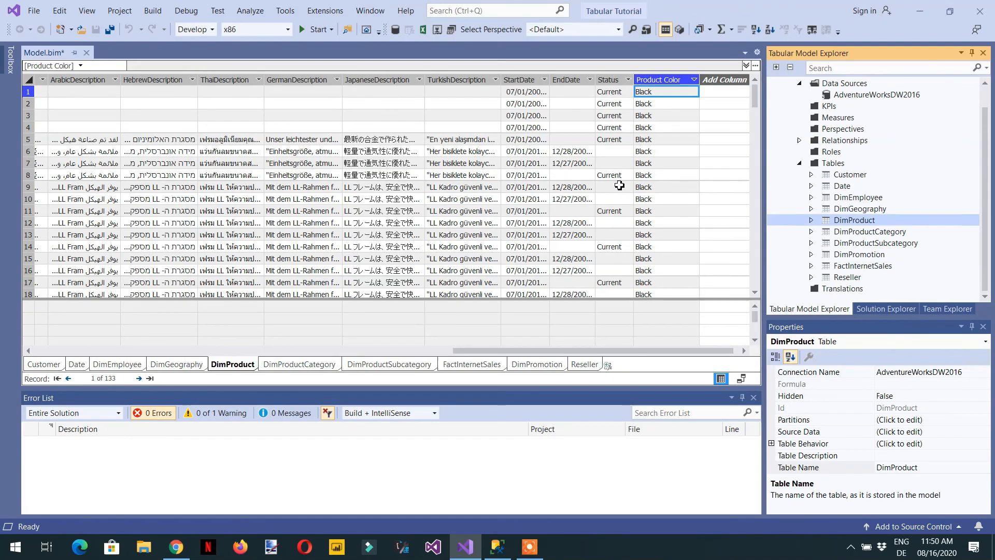
# Step: Filter the DimProduct grid's ProductLine column to show only the values M, R and S
pyautogui.moveTo(469, 350); pyautogui.dragTo(224, 363)
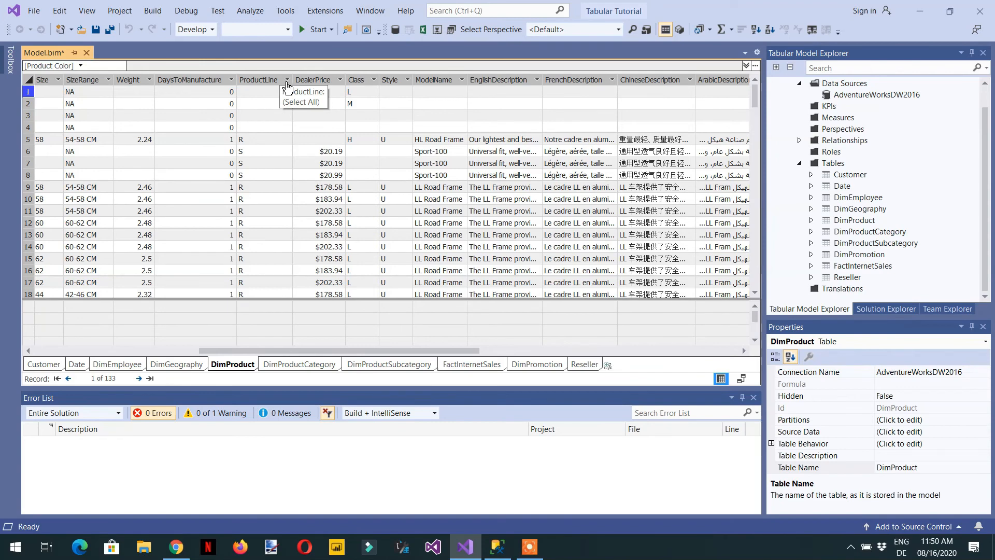
pyautogui.click(287, 82)
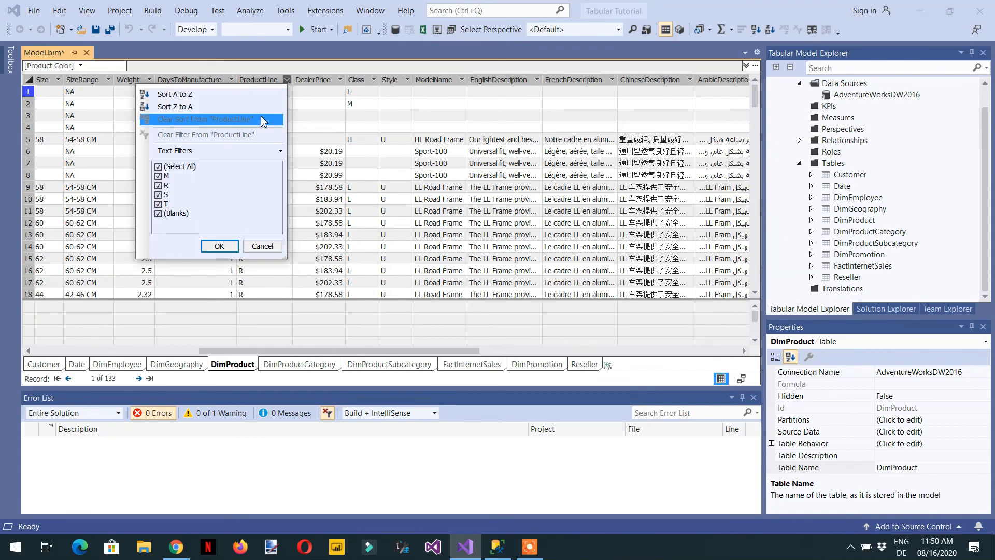
pyautogui.click(255, 153)
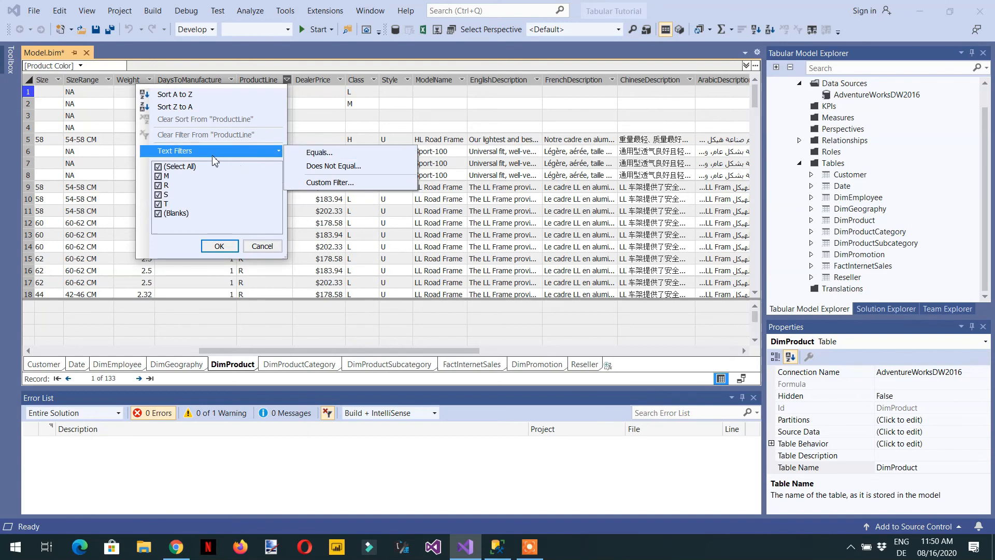
pyautogui.click(158, 166)
pyautogui.click(159, 176)
pyautogui.click(159, 186)
pyautogui.click(159, 195)
pyautogui.click(219, 246)
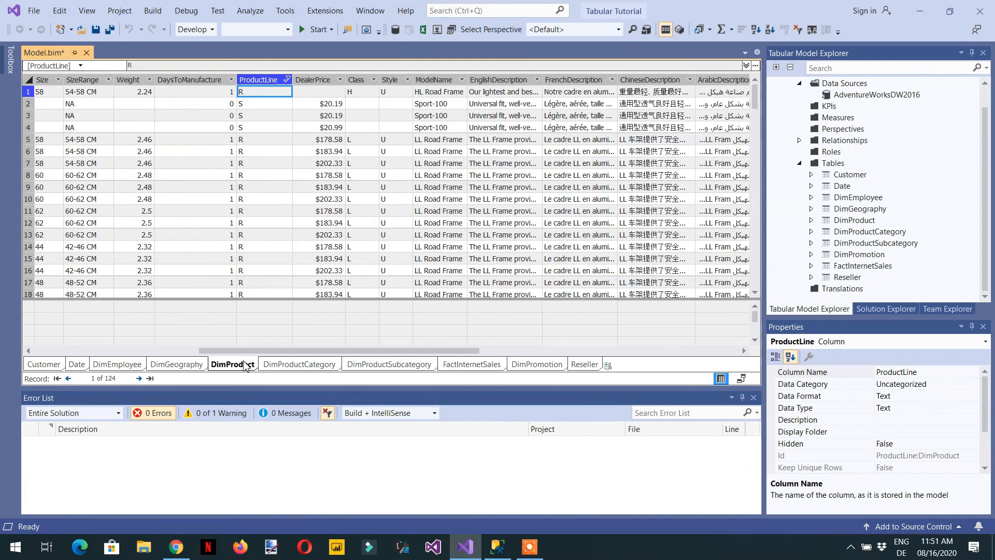
pyautogui.click(287, 82)
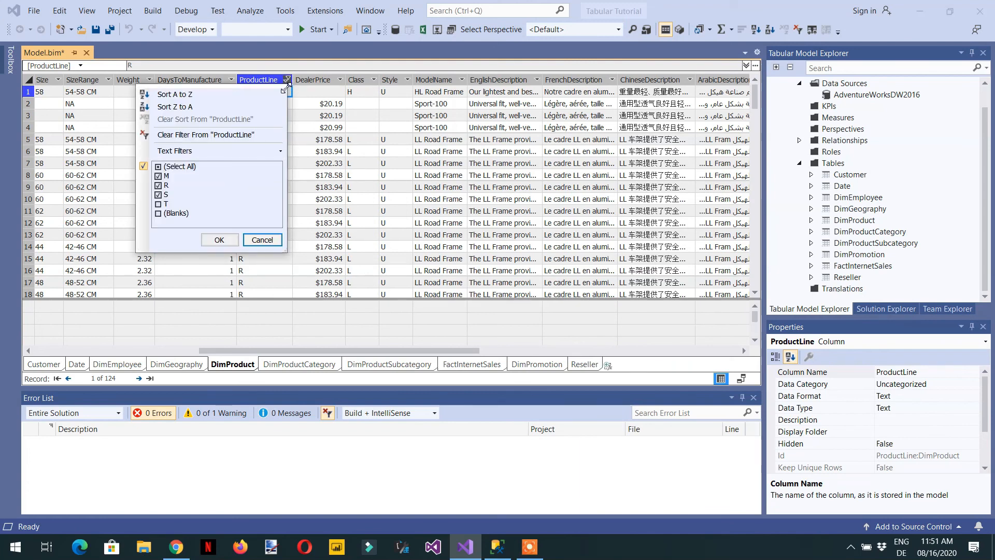
pyautogui.click(261, 154)
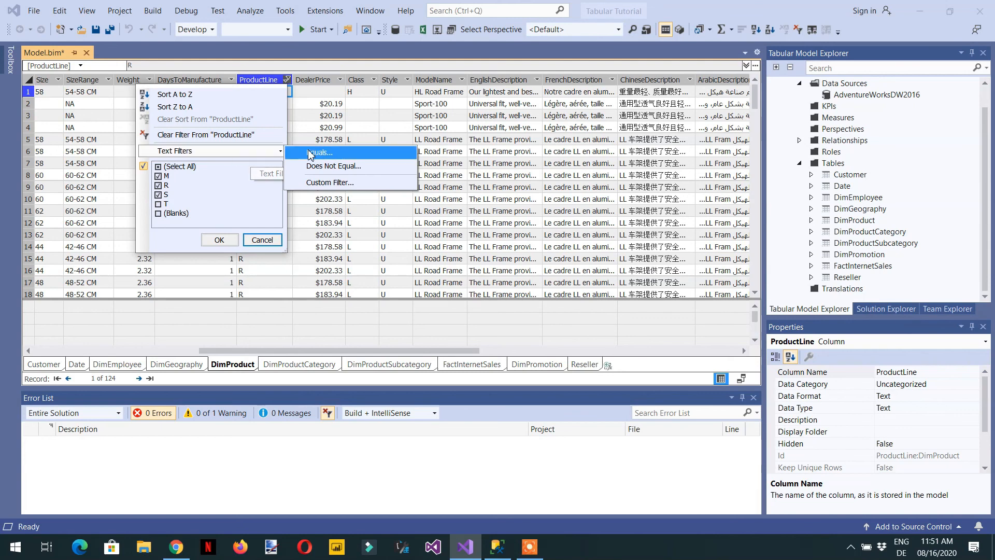
pyautogui.click(338, 155)
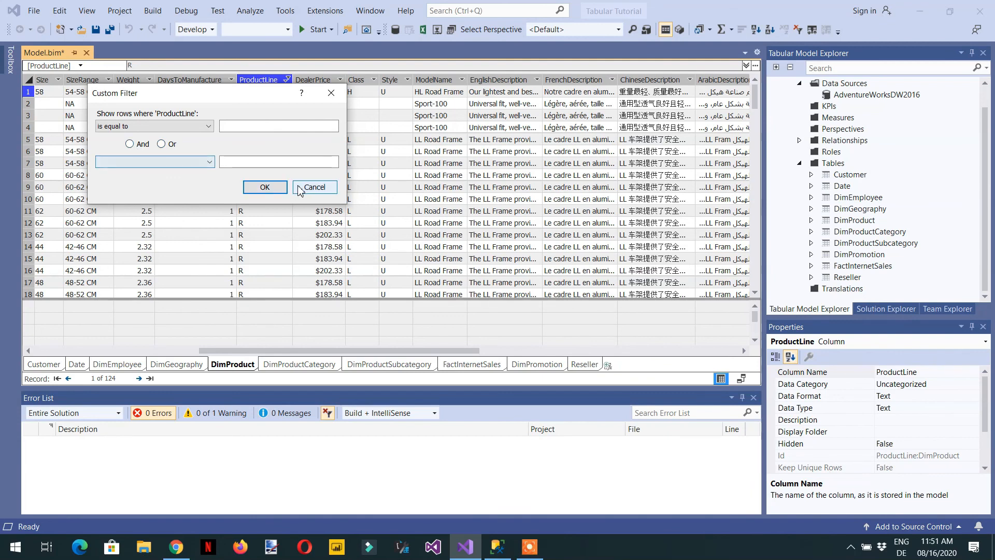
pyautogui.click(316, 189)
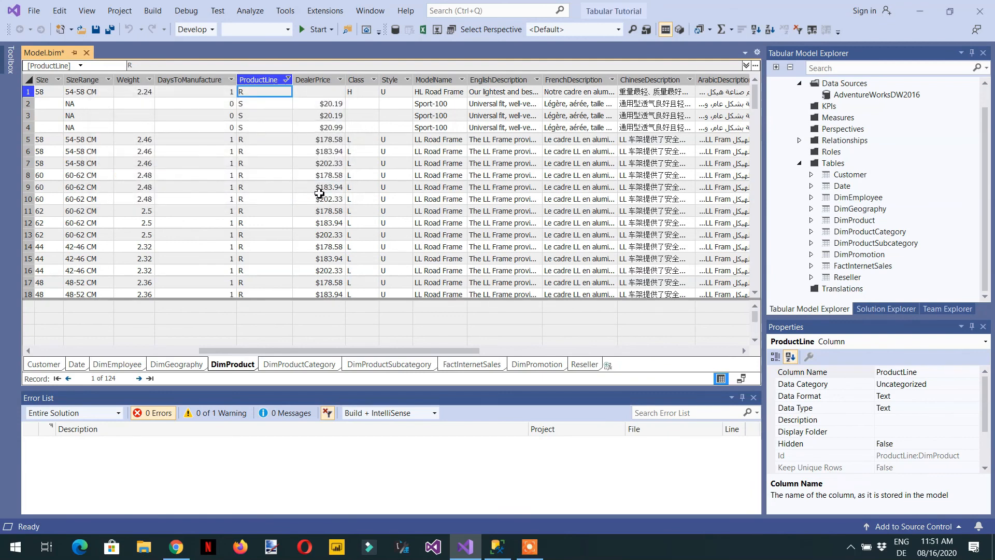